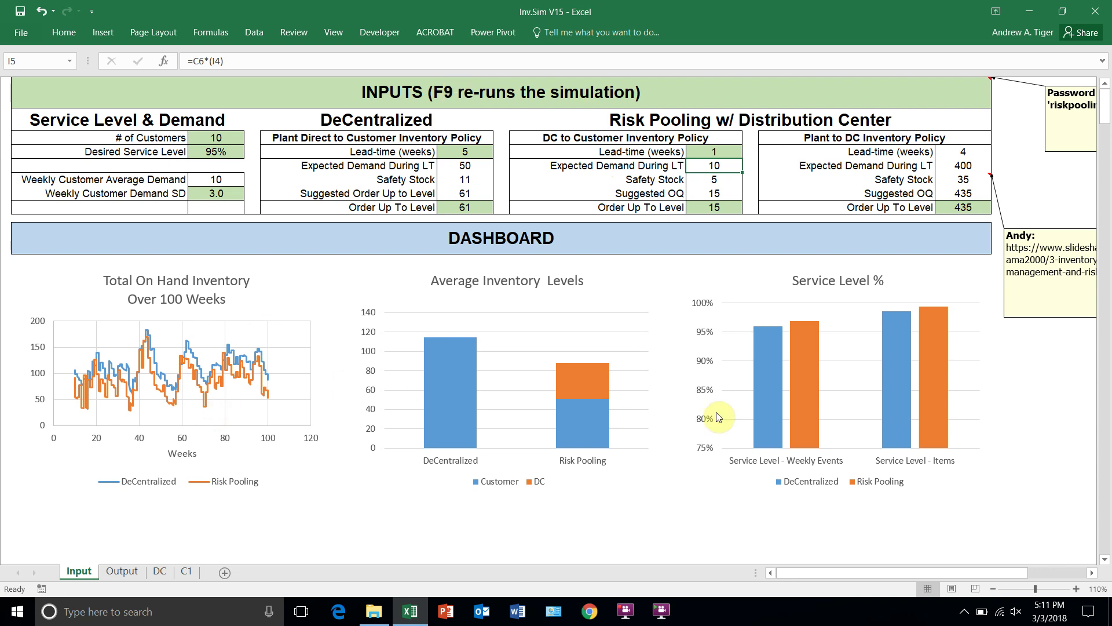
Step: Review the service level, demand SD and customer inputs and the order-up-to level formulas
click(214, 139)
click(213, 153)
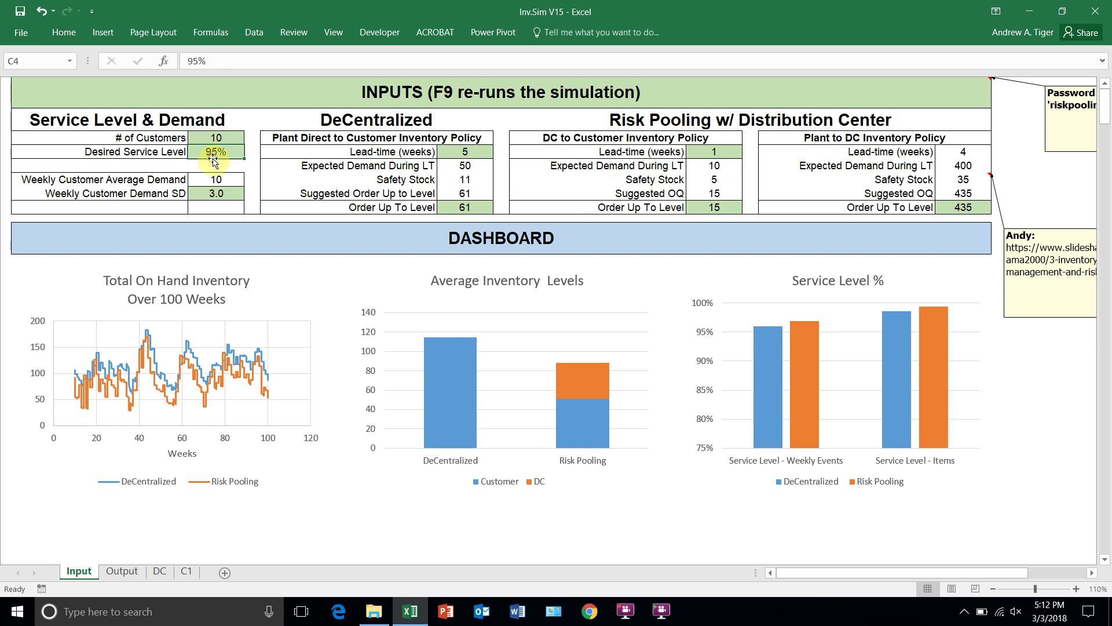
click(216, 193)
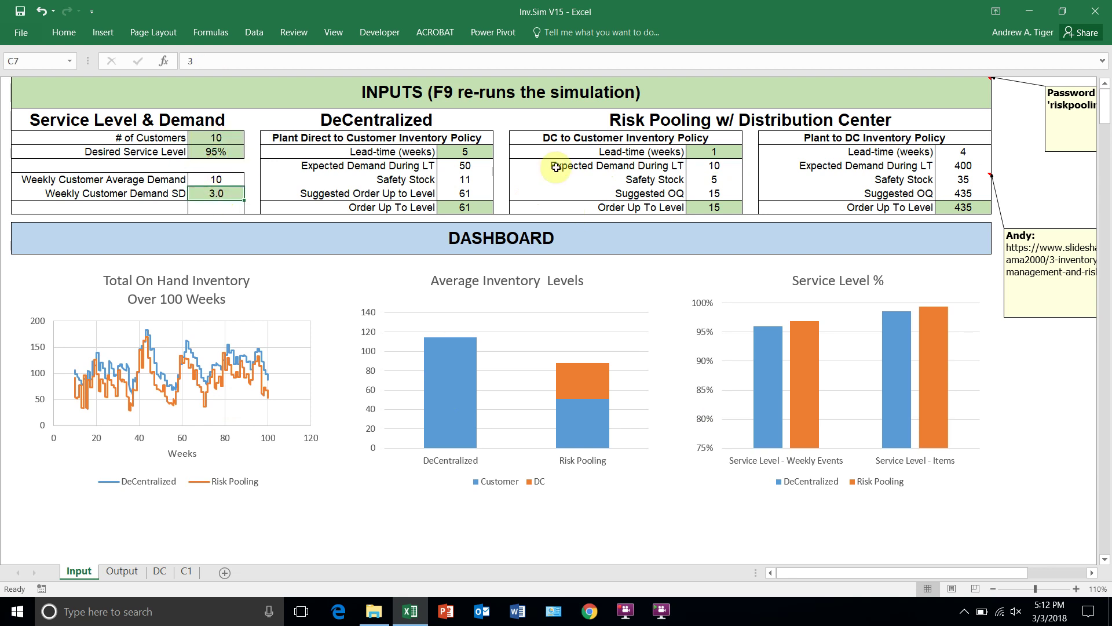
click(463, 159)
click(465, 208)
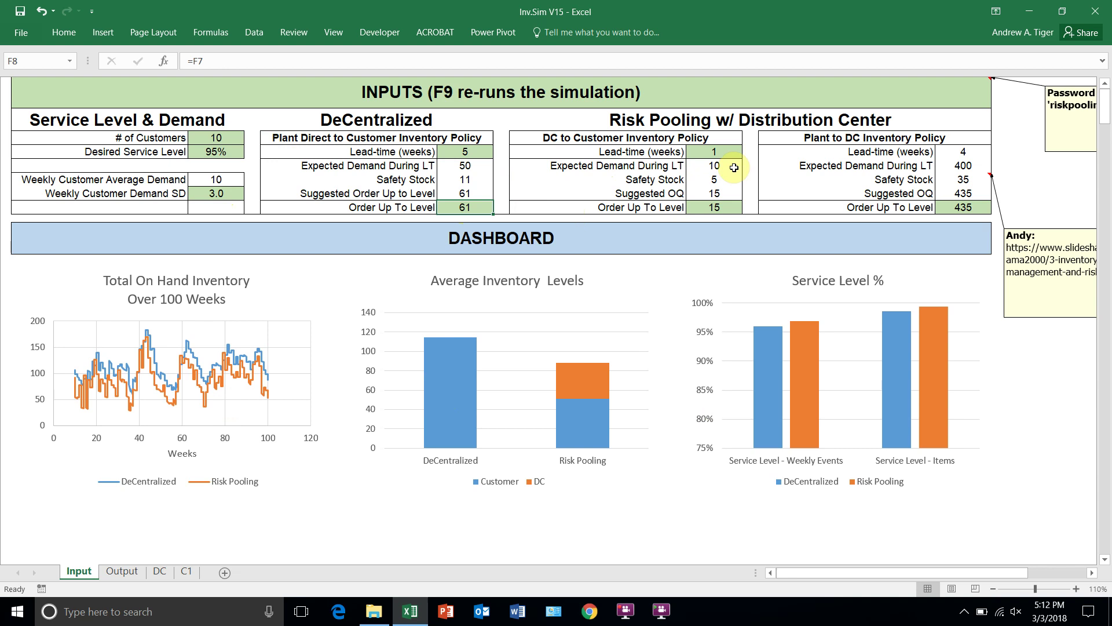
click(719, 151)
click(718, 208)
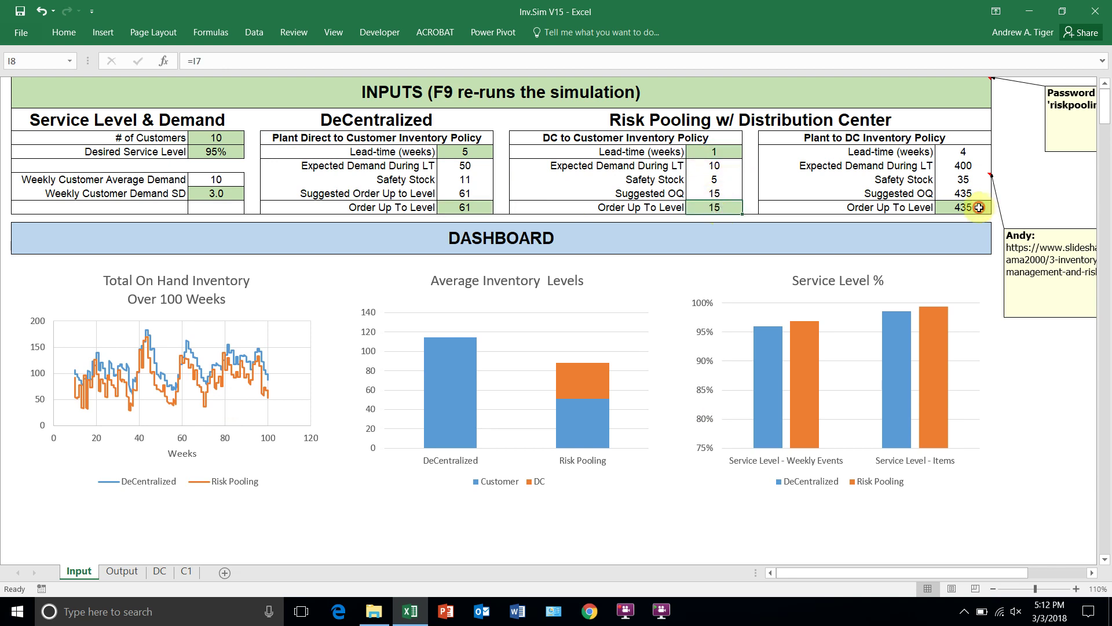
click(980, 208)
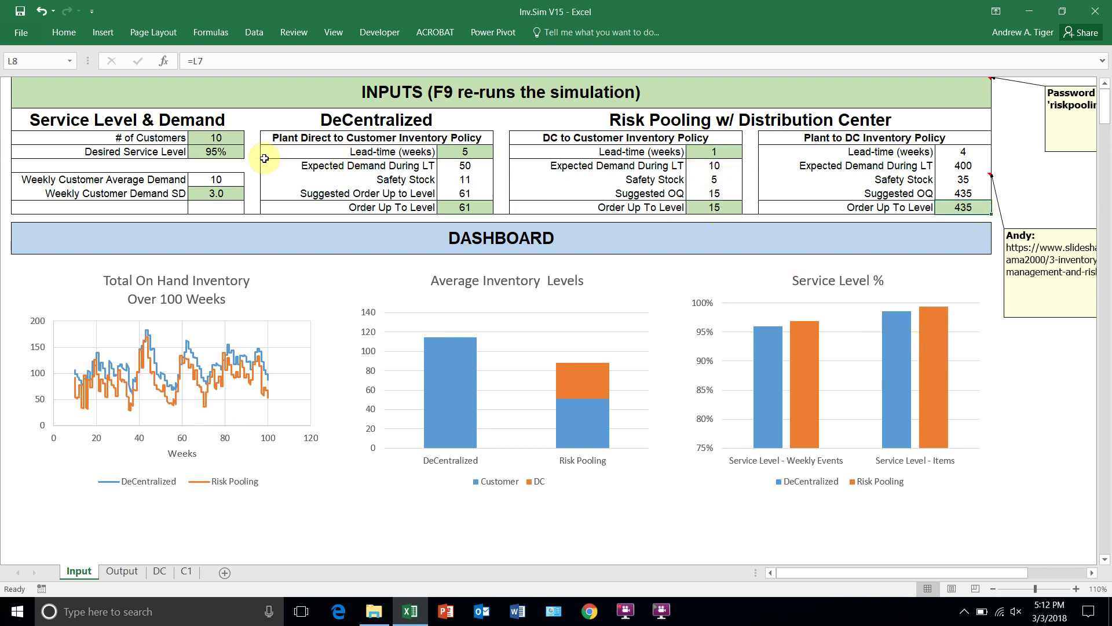
click(218, 138)
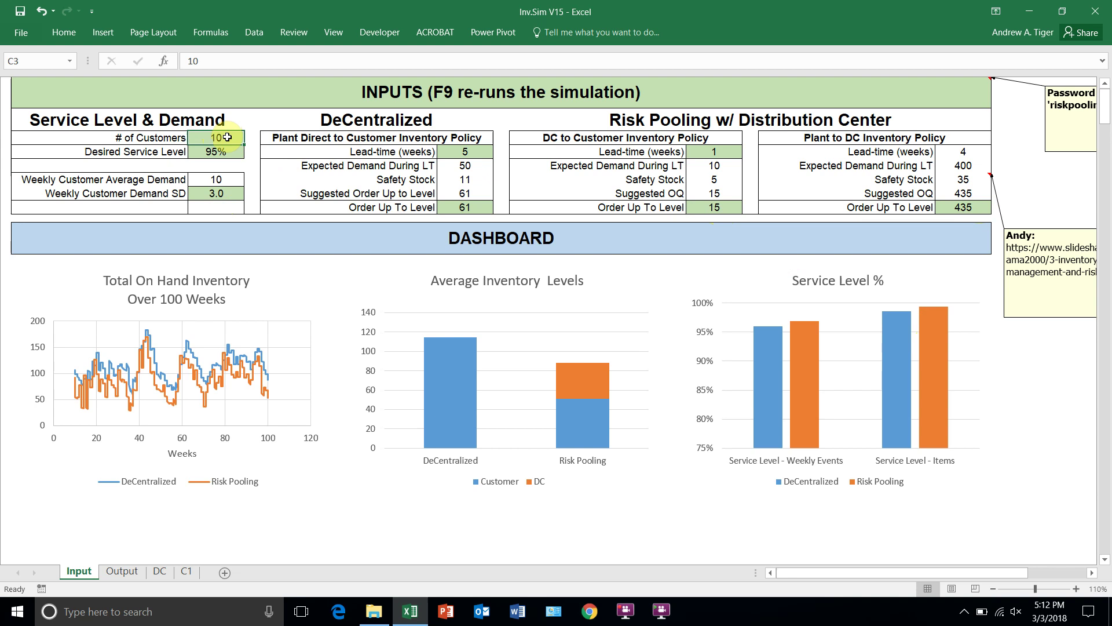
Step: Try 99% and 90% as the Desired Service Level in C4, then reset it to 95%
click(228, 153)
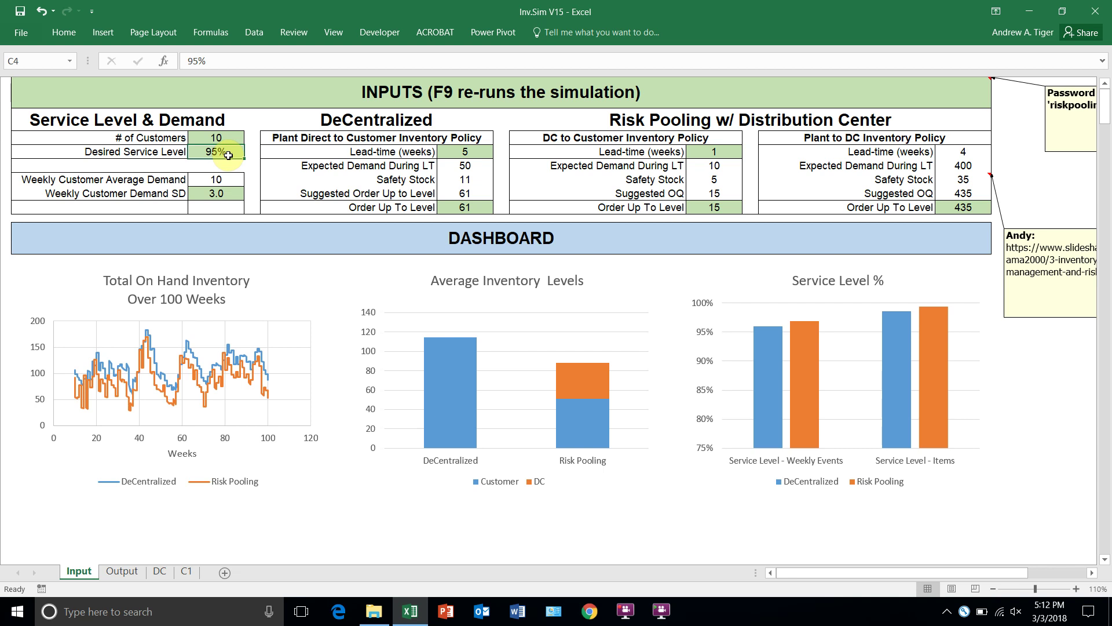
text(99)
key(Return)
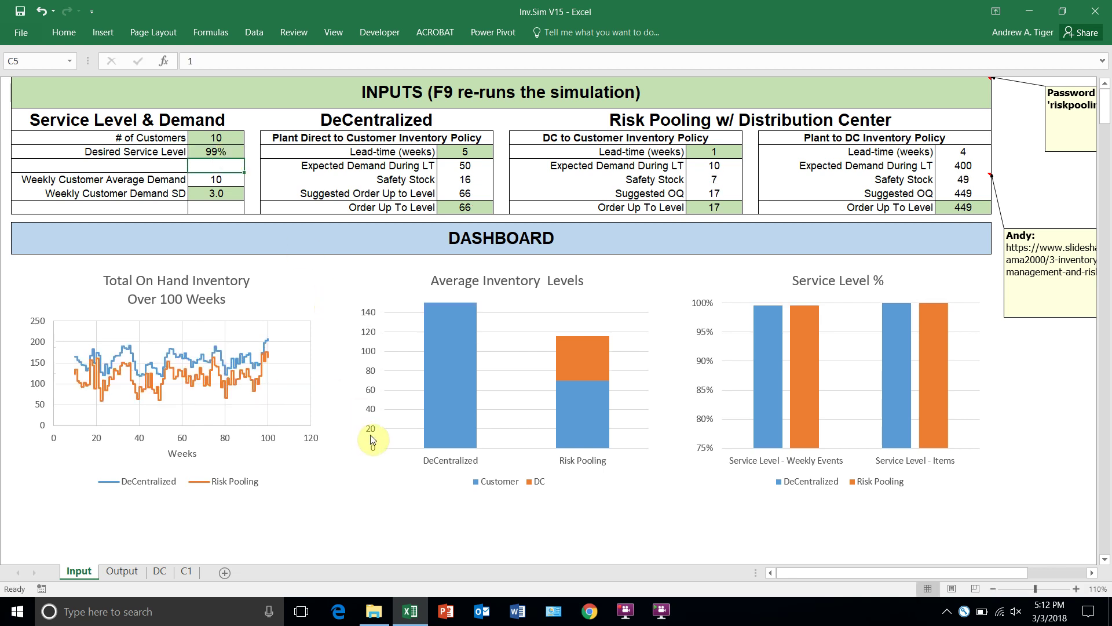
click(204, 152)
text(90)
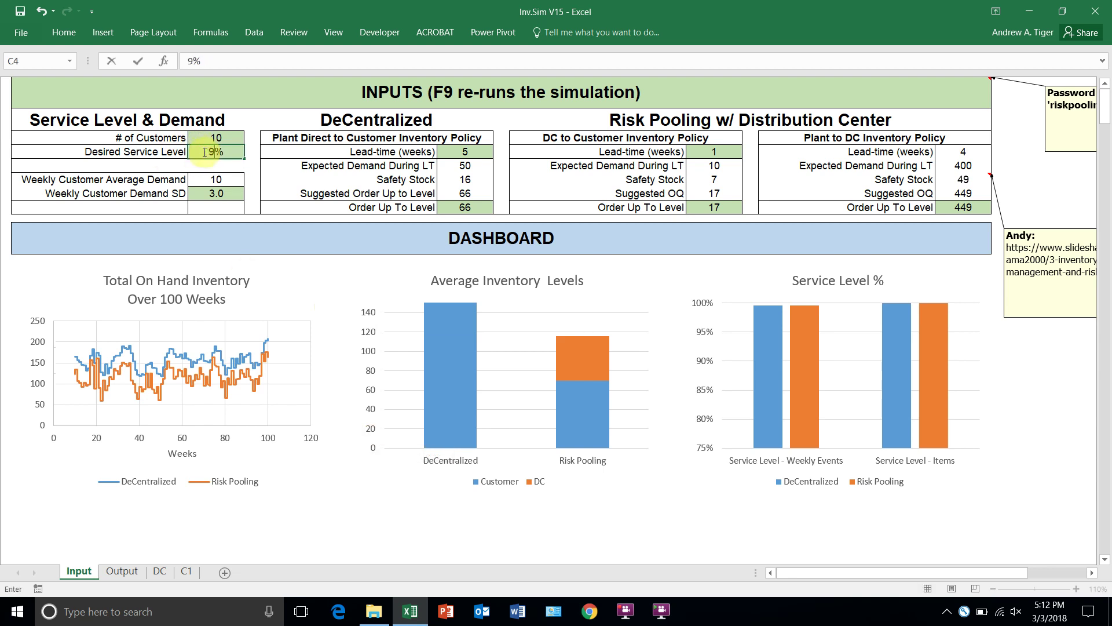
key(Return)
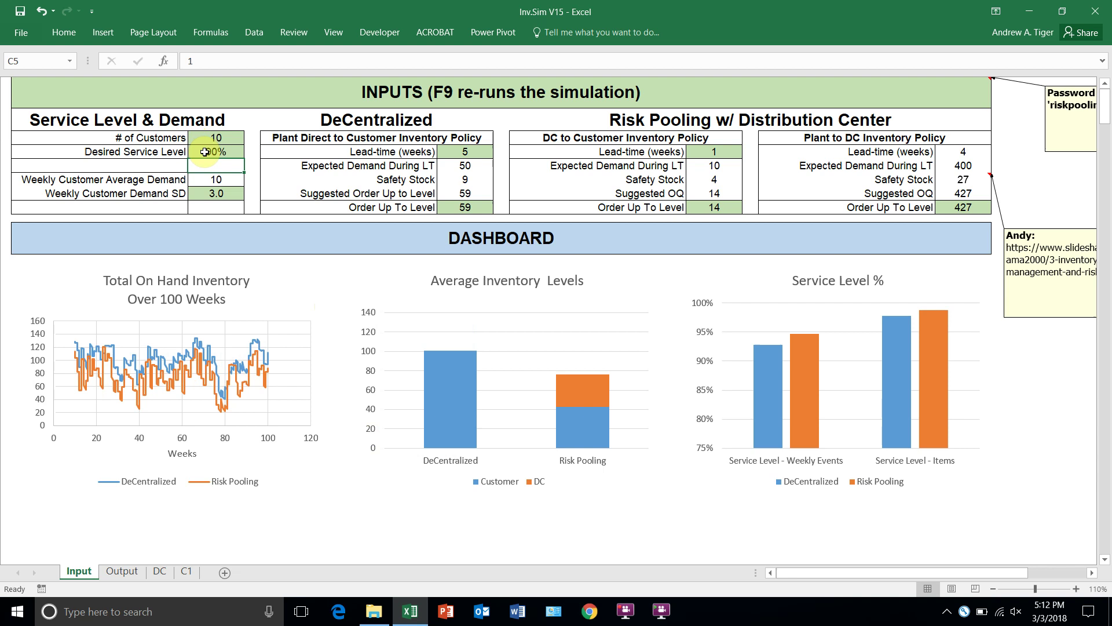
click(204, 153)
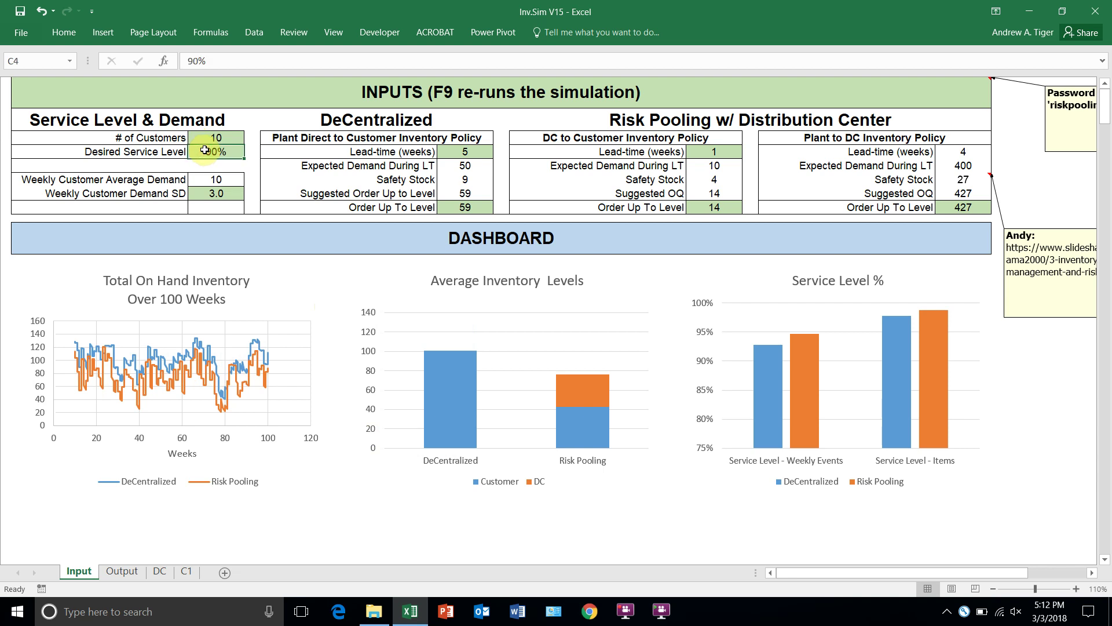
text(95)
key(Return)
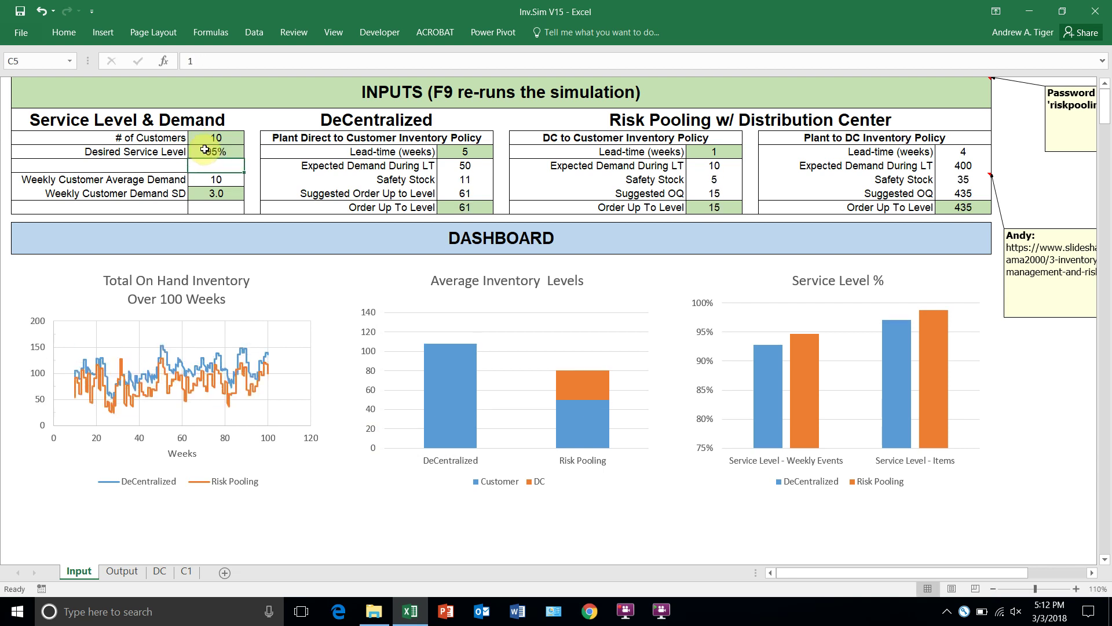
Step: Set Weekly Customer Demand SD in C7 to 1, then undo it back to 3.0
click(206, 194)
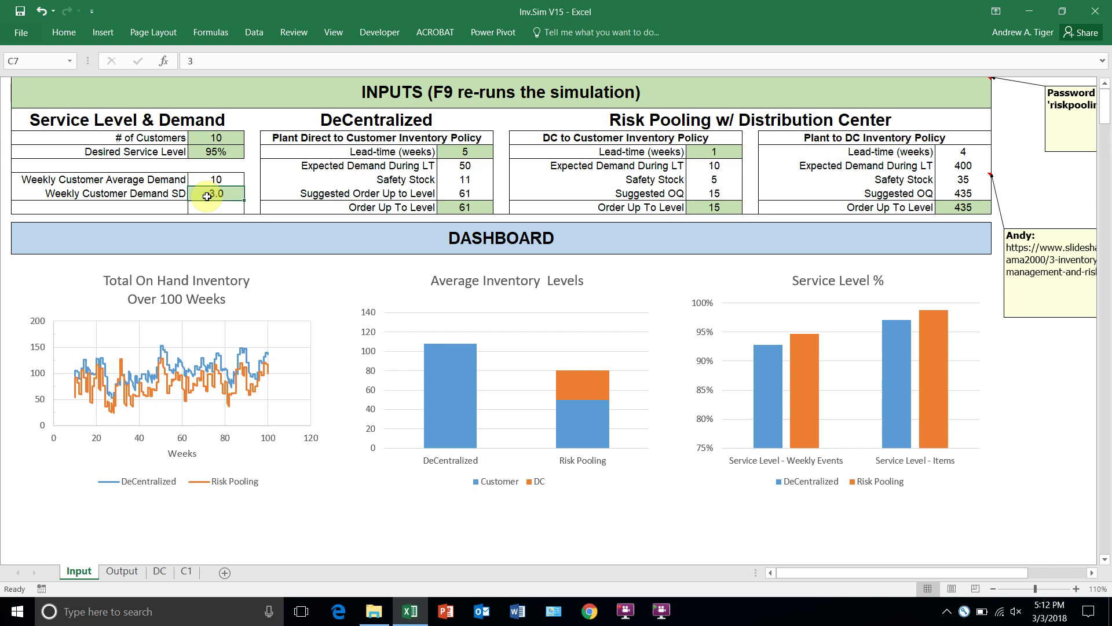
text(1)
key(Return)
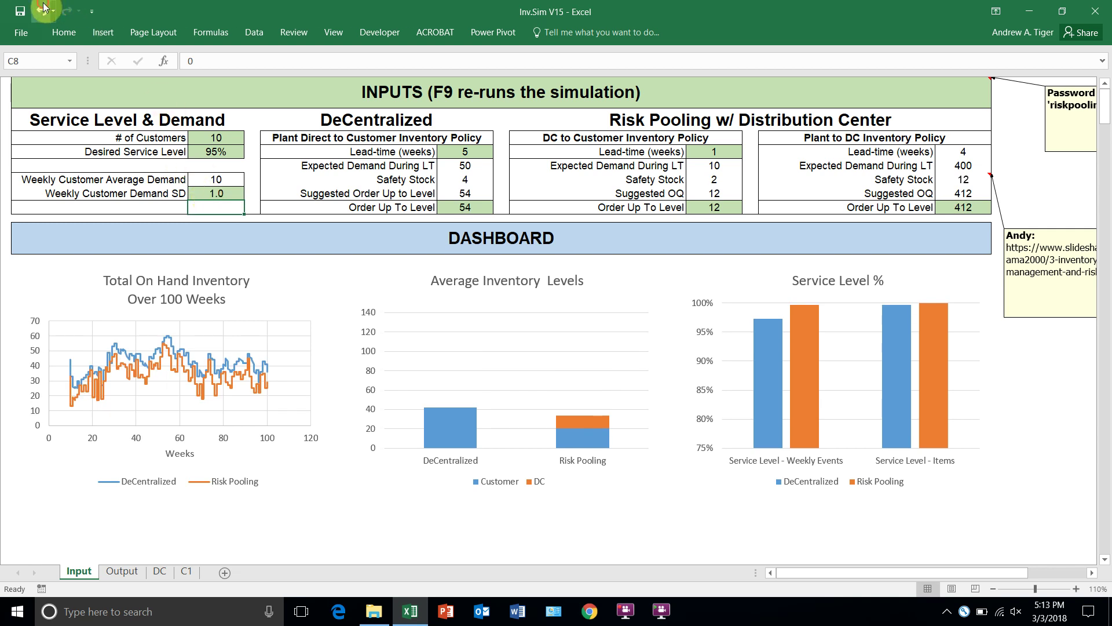
click(43, 9)
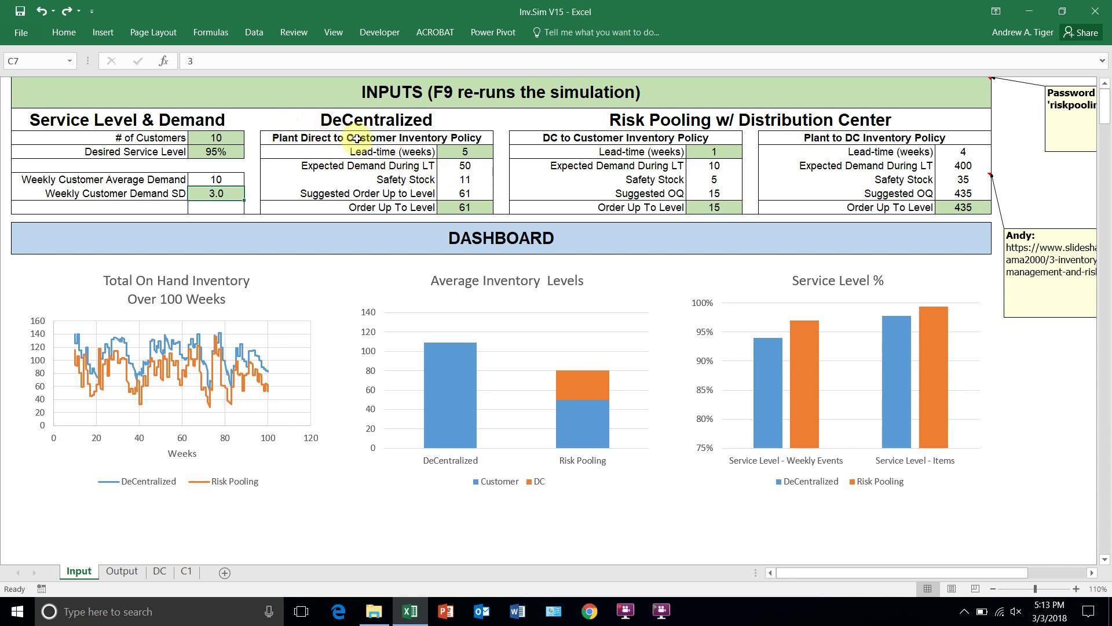
Step: Try a 4-week DC-to-customer lead-time in I4, then restore it to 1 week
click(462, 153)
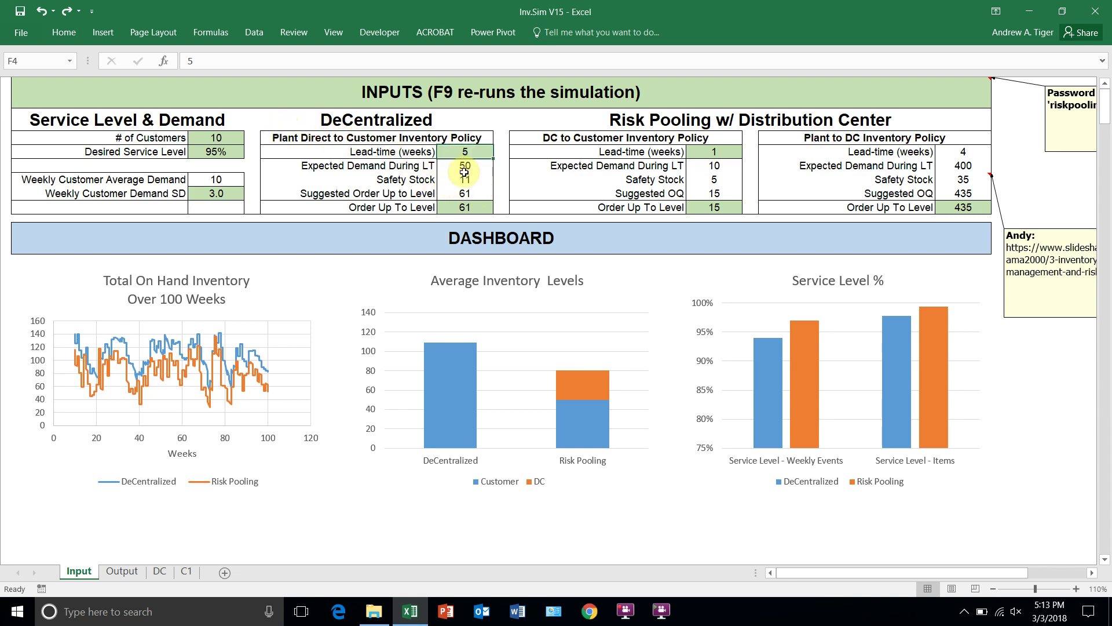
click(699, 156)
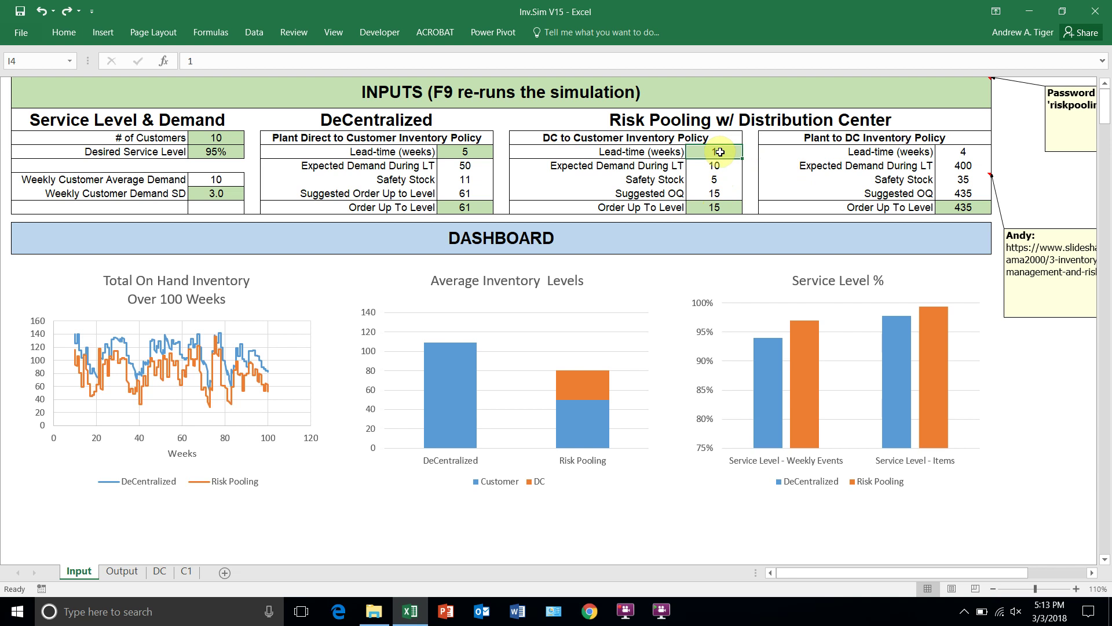
text(4)
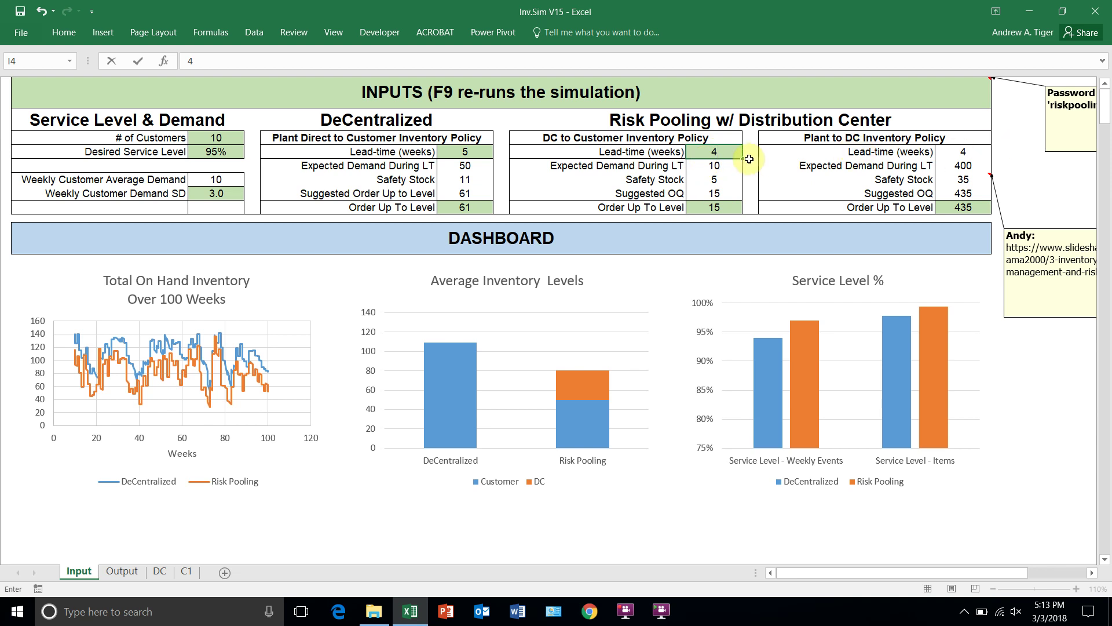
key(Return)
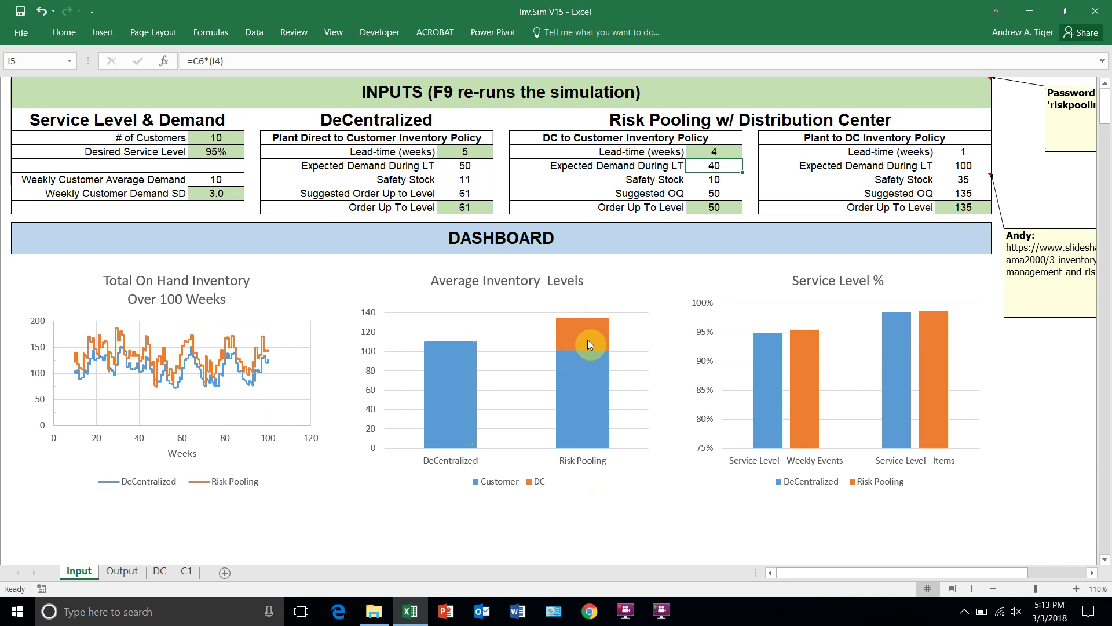
mouse_move(439, 405)
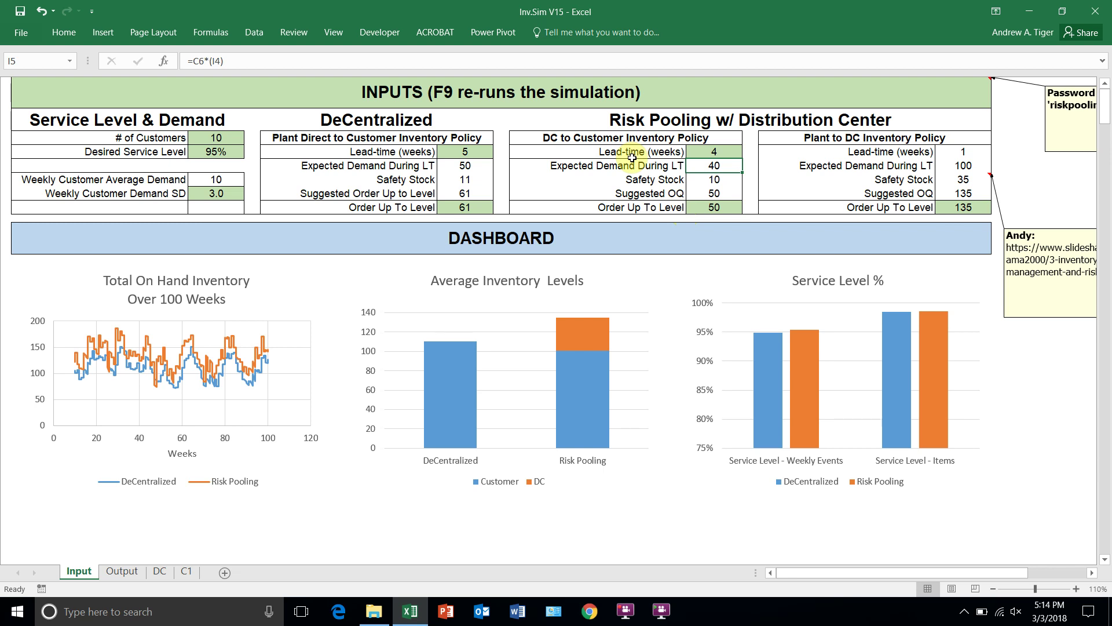
click(709, 153)
text(1)
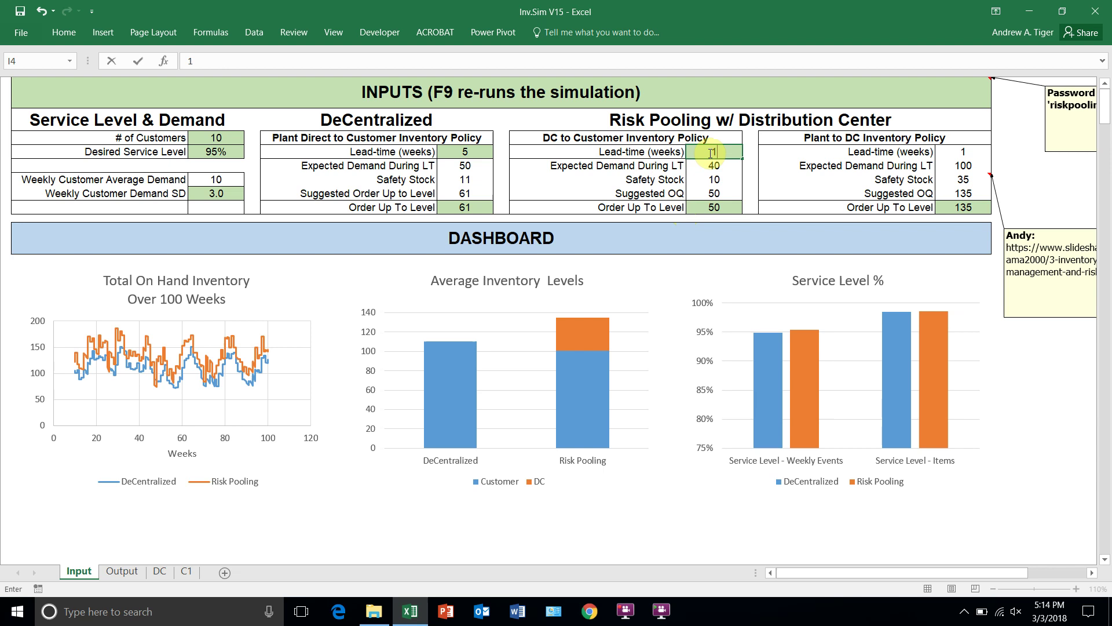
key(Return)
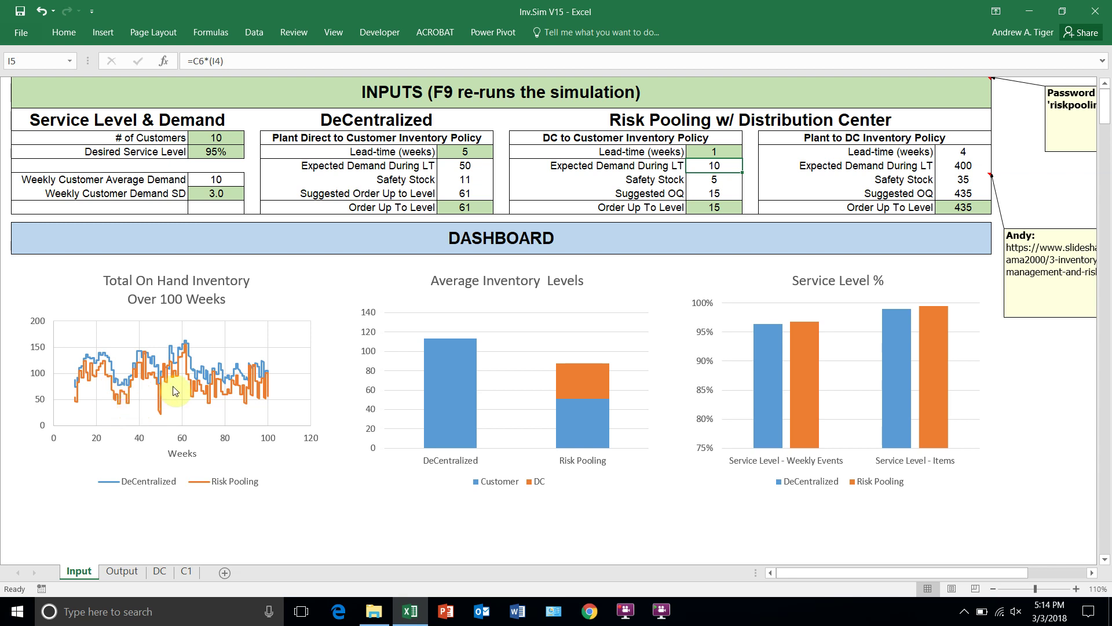
Step: Read the on-hand inventory, average inventory and service-level values from the dashboard chart bars
mouse_move(220, 402)
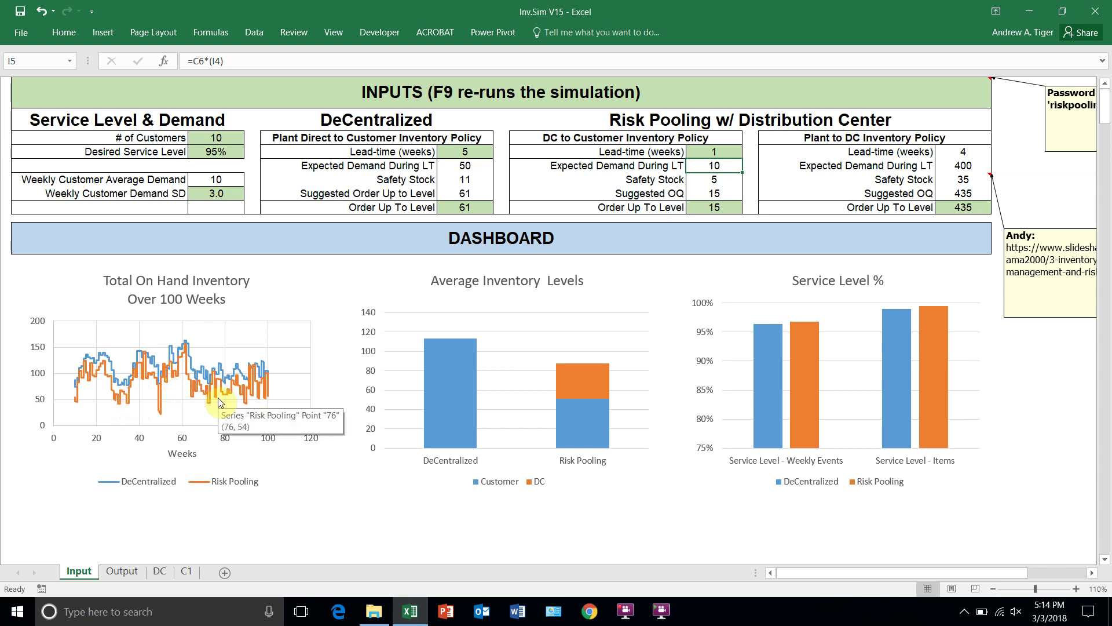
mouse_move(201, 370)
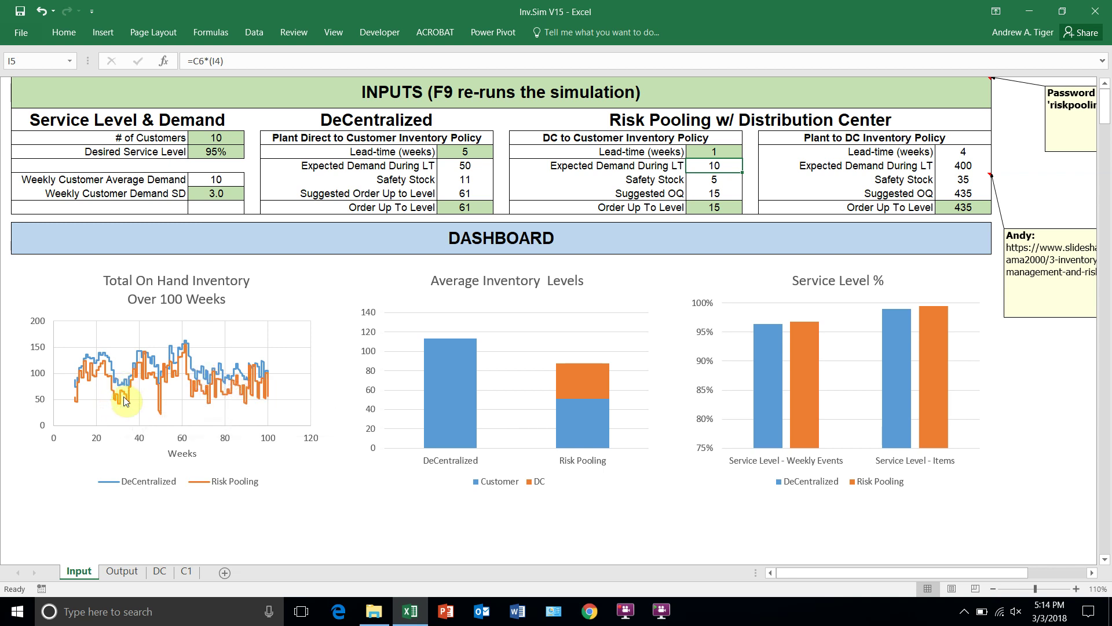
mouse_move(125, 401)
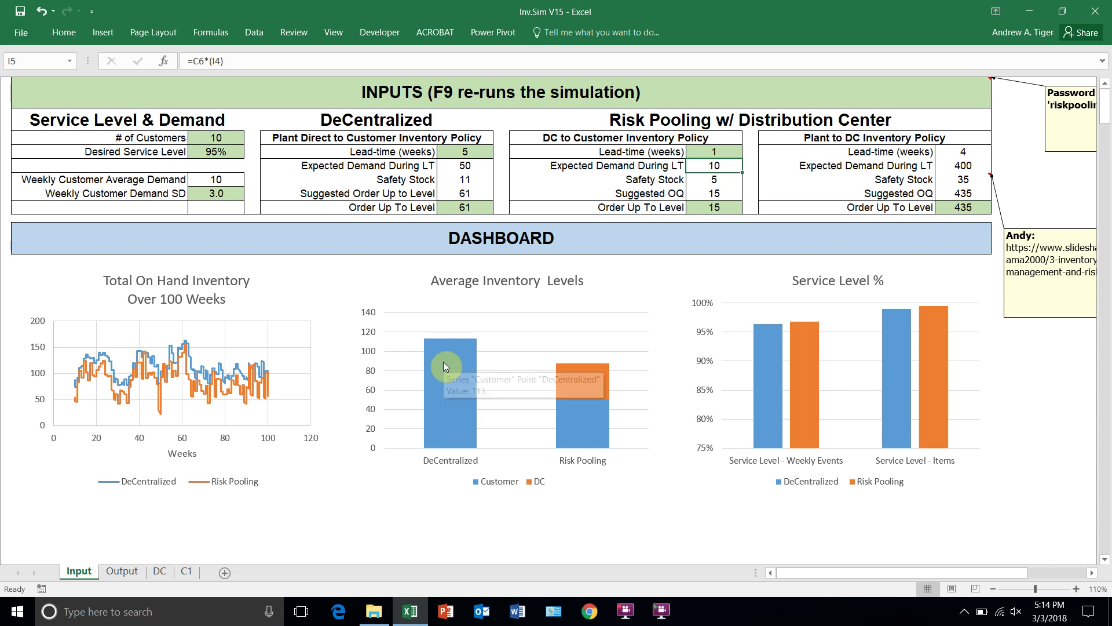
mouse_move(592, 411)
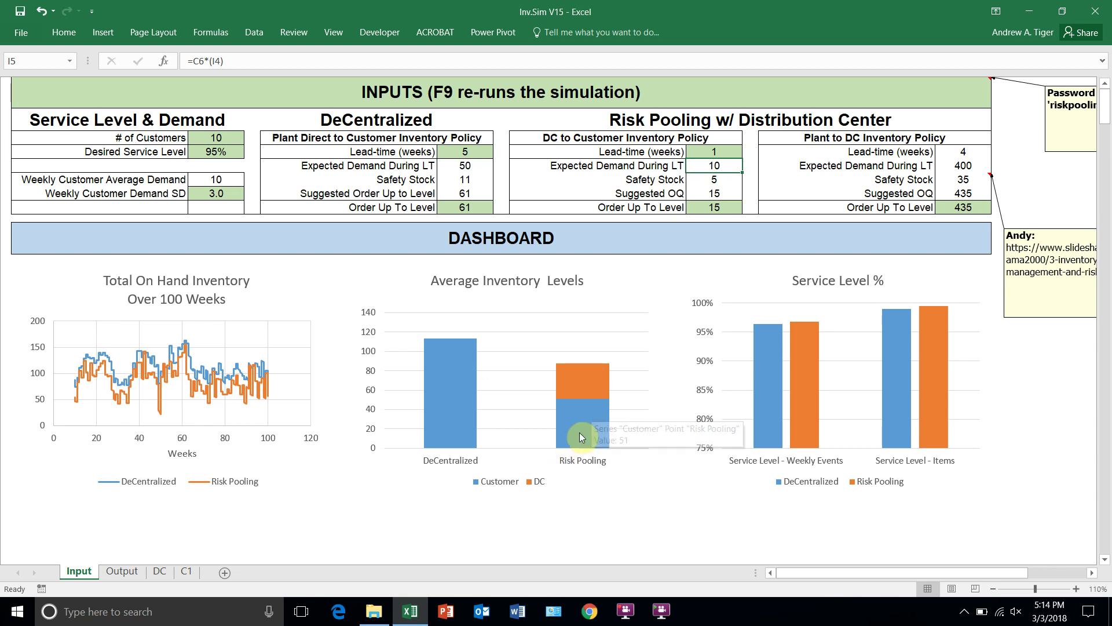
mouse_move(584, 368)
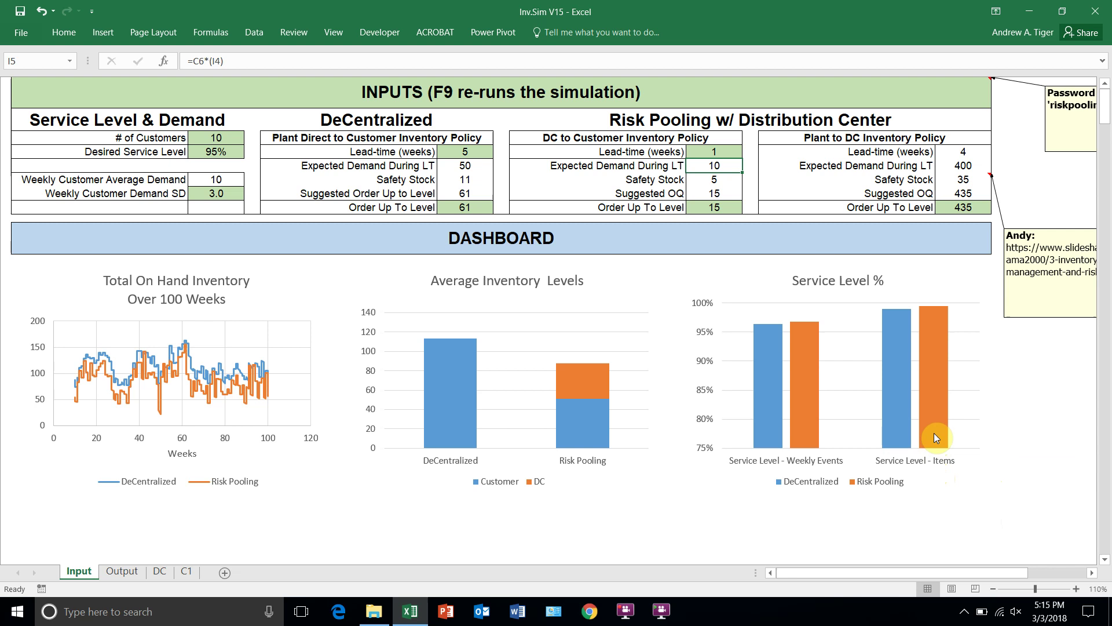
mouse_move(937, 434)
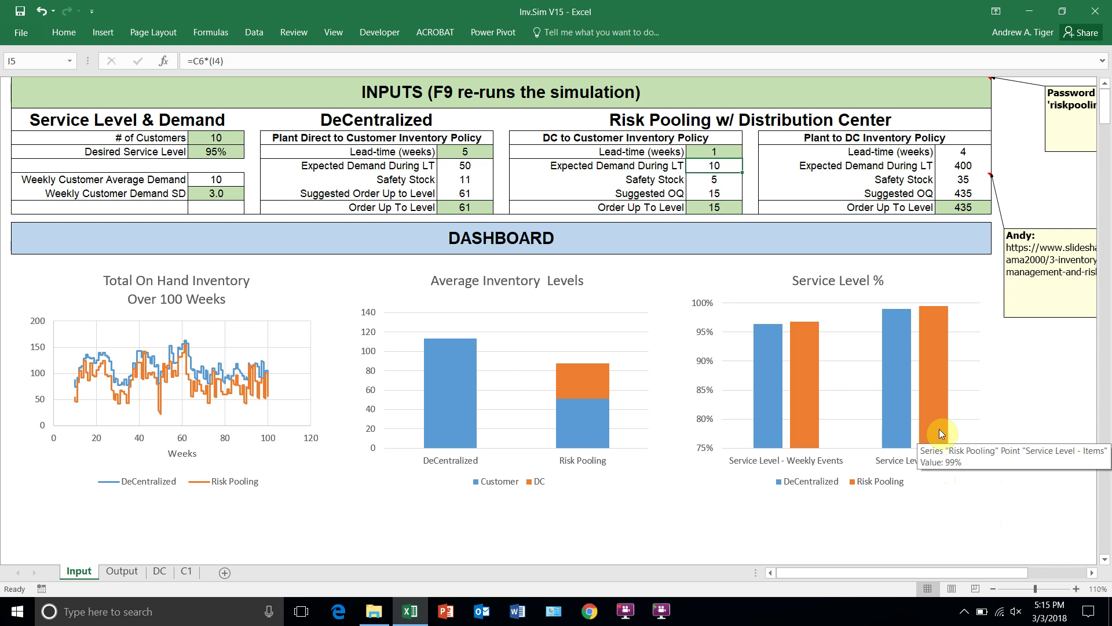
mouse_move(911, 391)
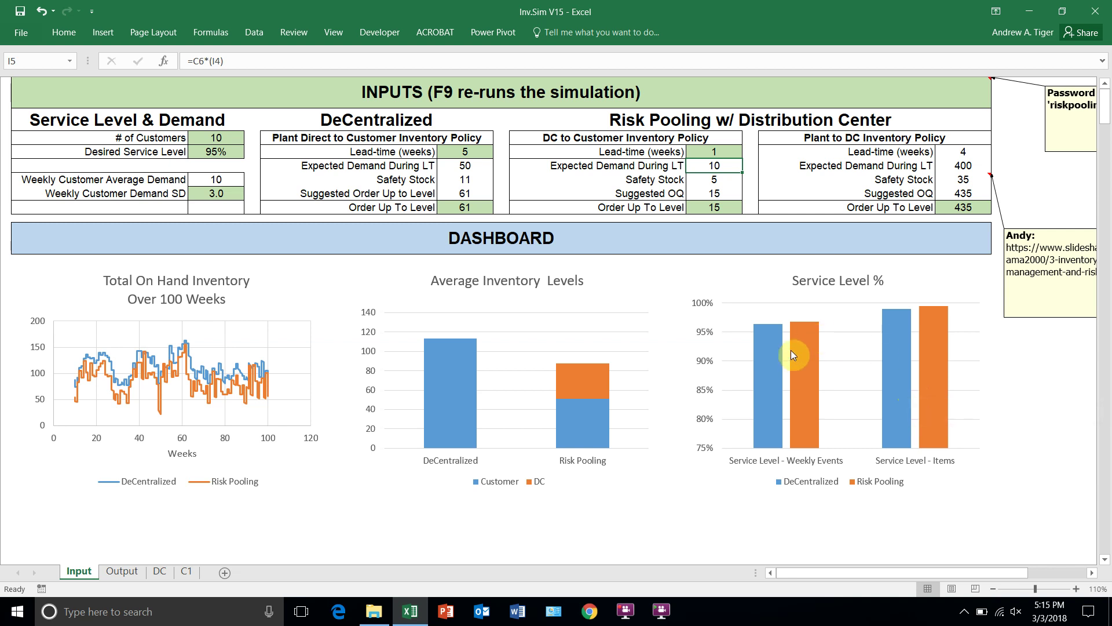
Step: Re-run the simulation three times with F9, then select the DC lead-time cell I4
mouse_move(754, 382)
mouse_move(794, 344)
key(F9)
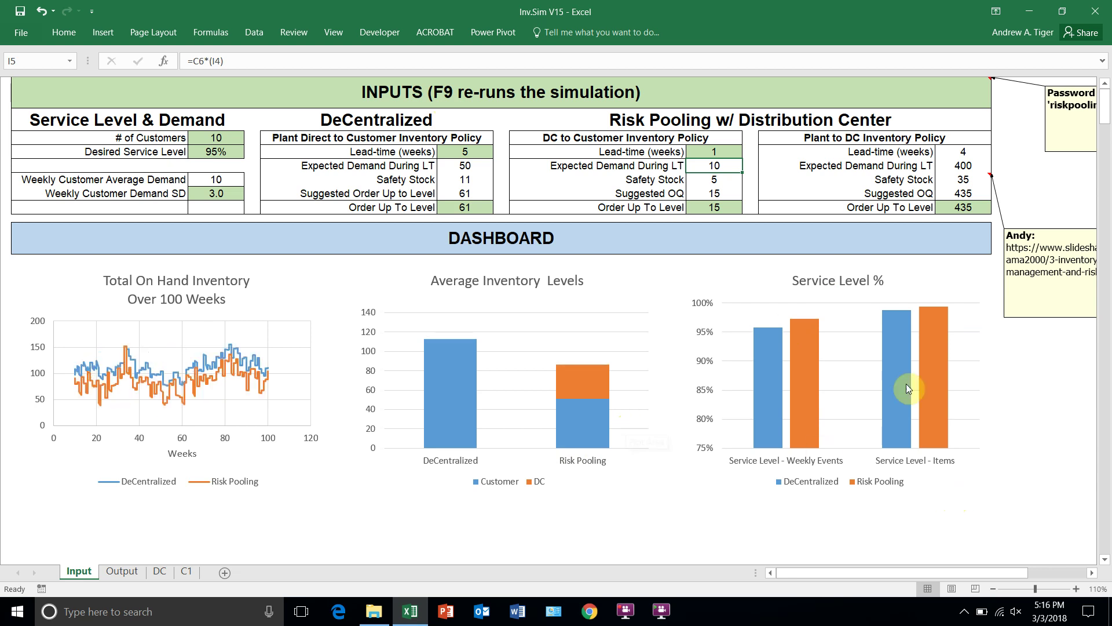
key(F9)
key(F9)
key(F9)
key(F9)
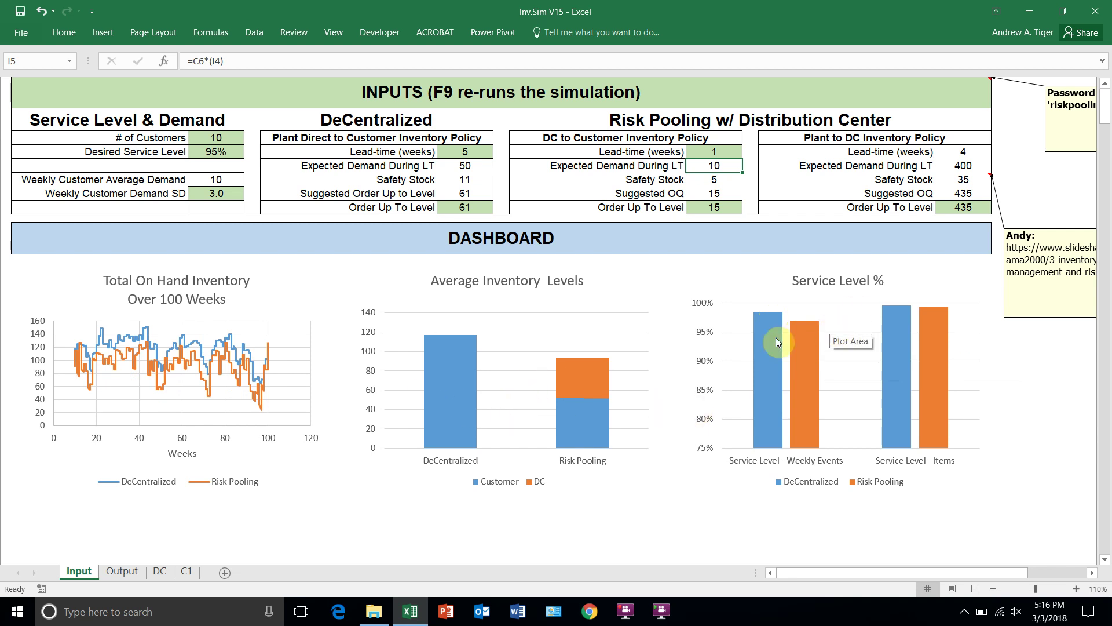
key(F9)
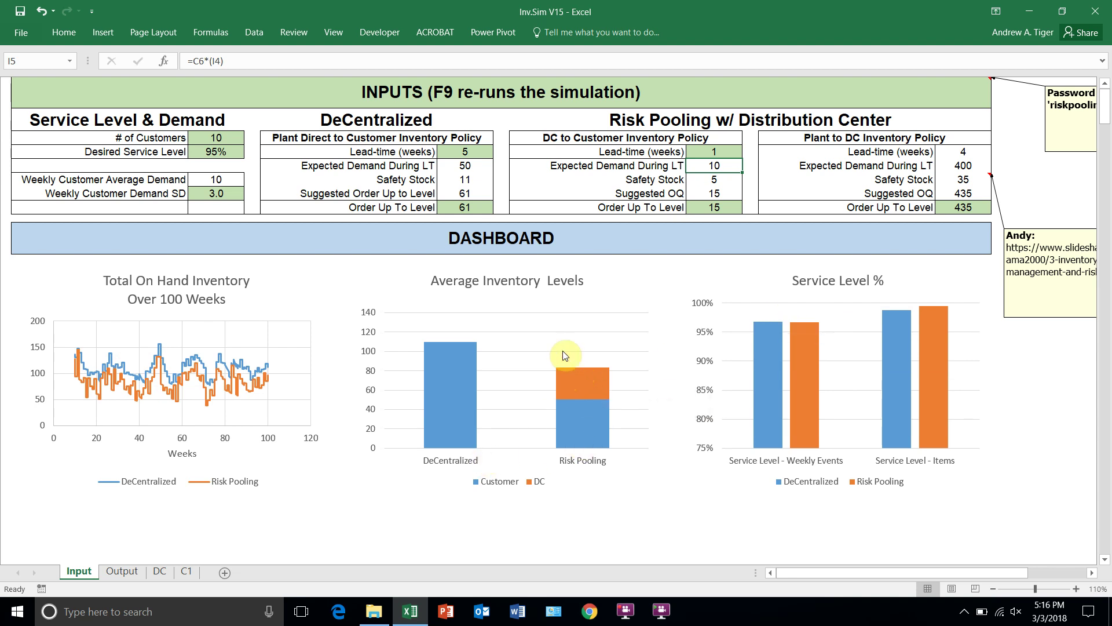
mouse_move(556, 378)
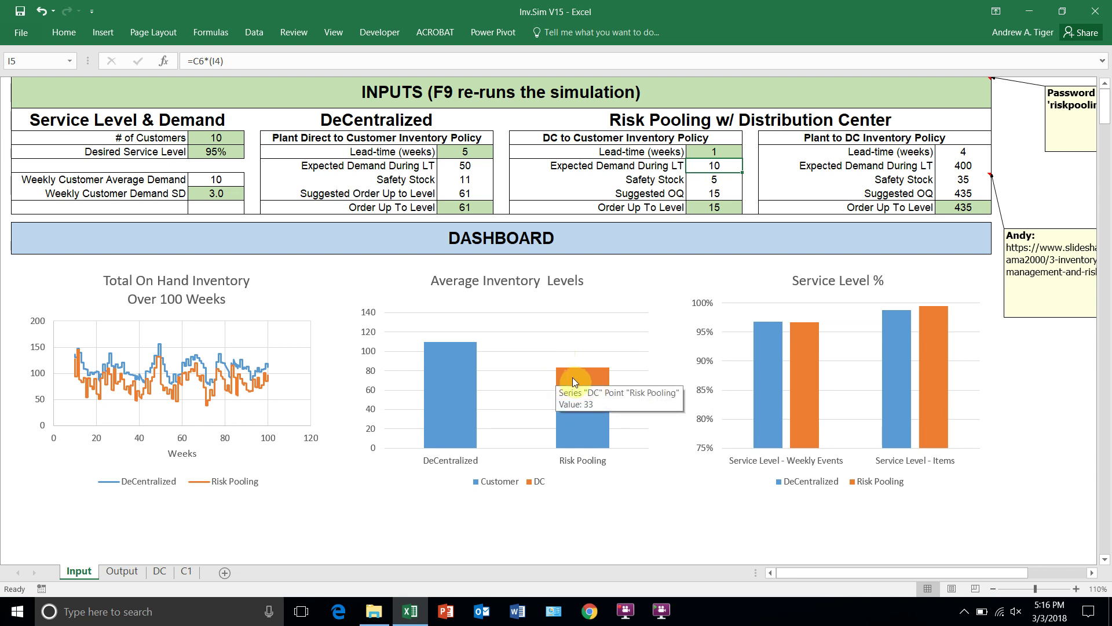
click(723, 149)
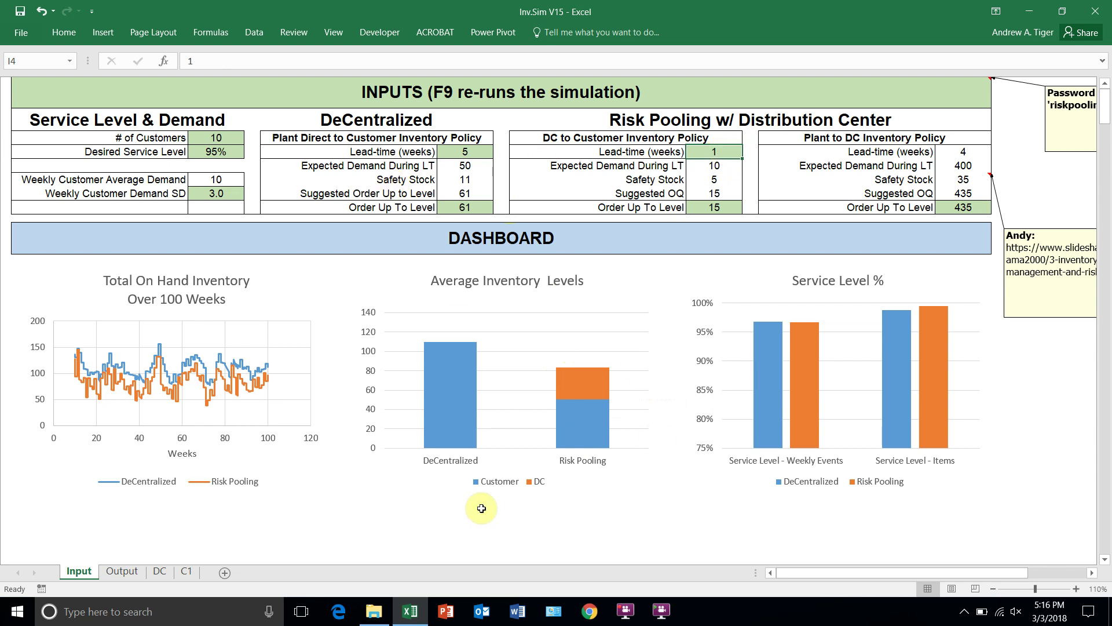
Step: Look over the Output and Input sheets, then show the DC sheet's weekly Model table
click(122, 573)
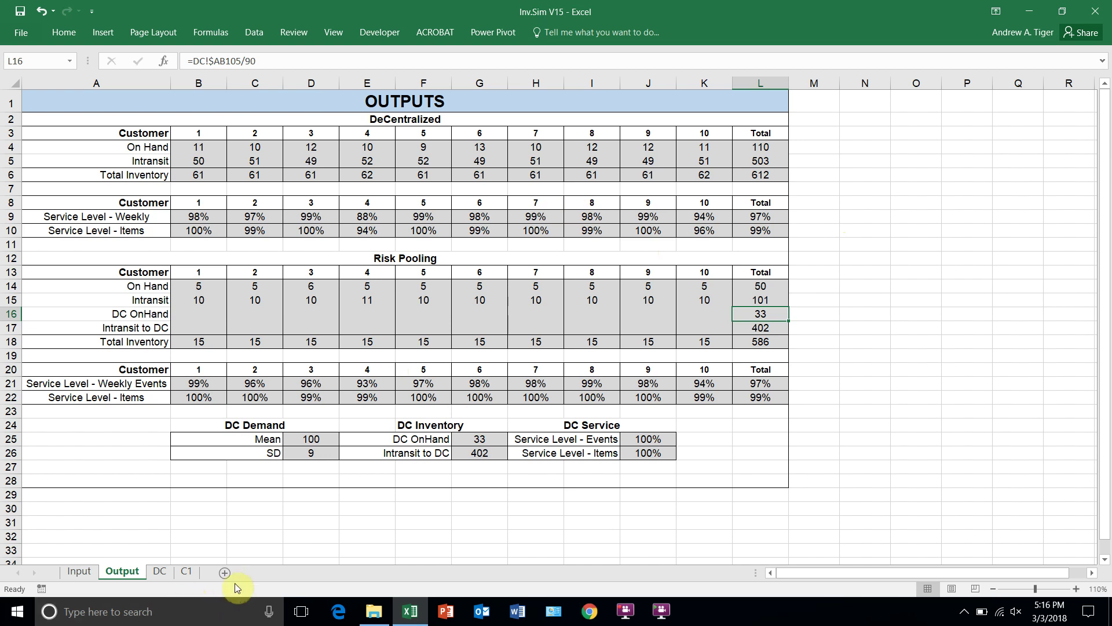
click(79, 571)
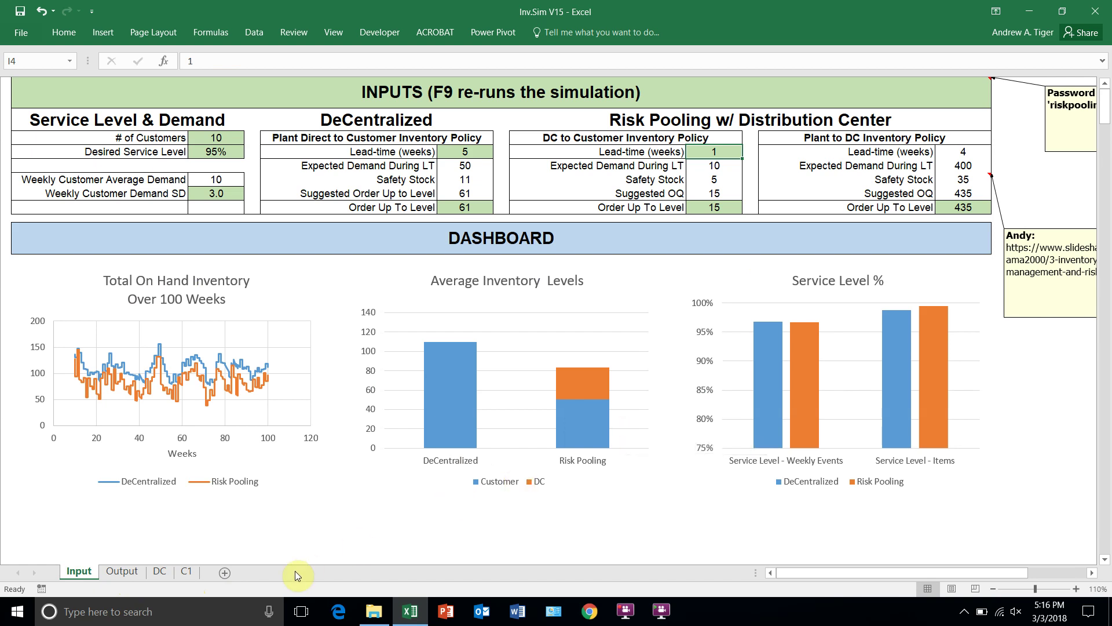
click(159, 571)
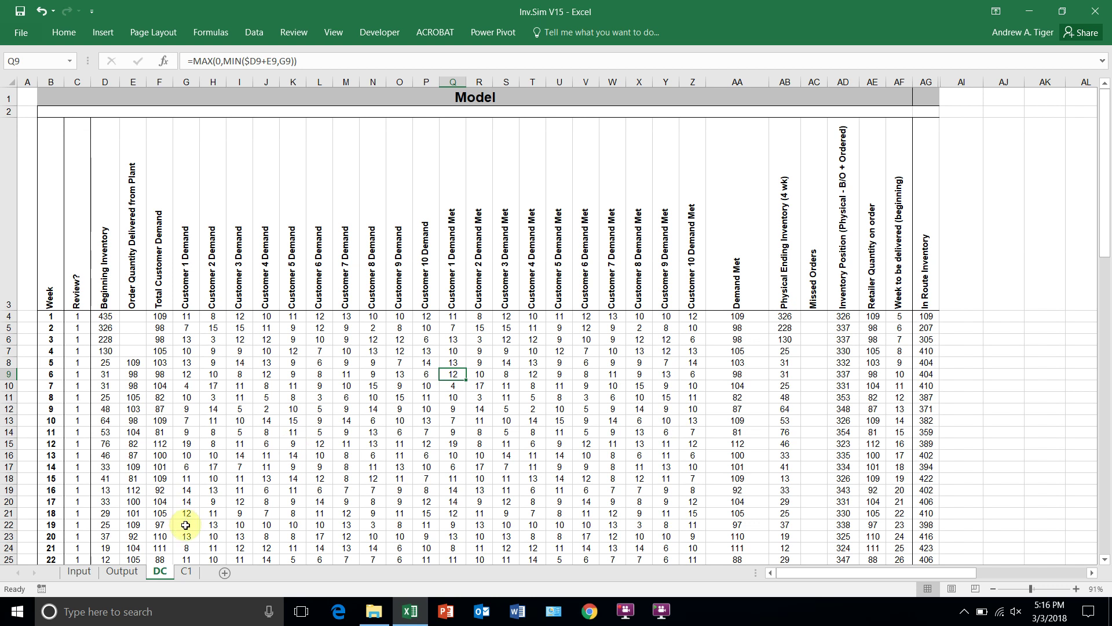
Step: Switch to the C1 sheet and check the hidden-sheet list, cancelling without unhiding any
click(184, 574)
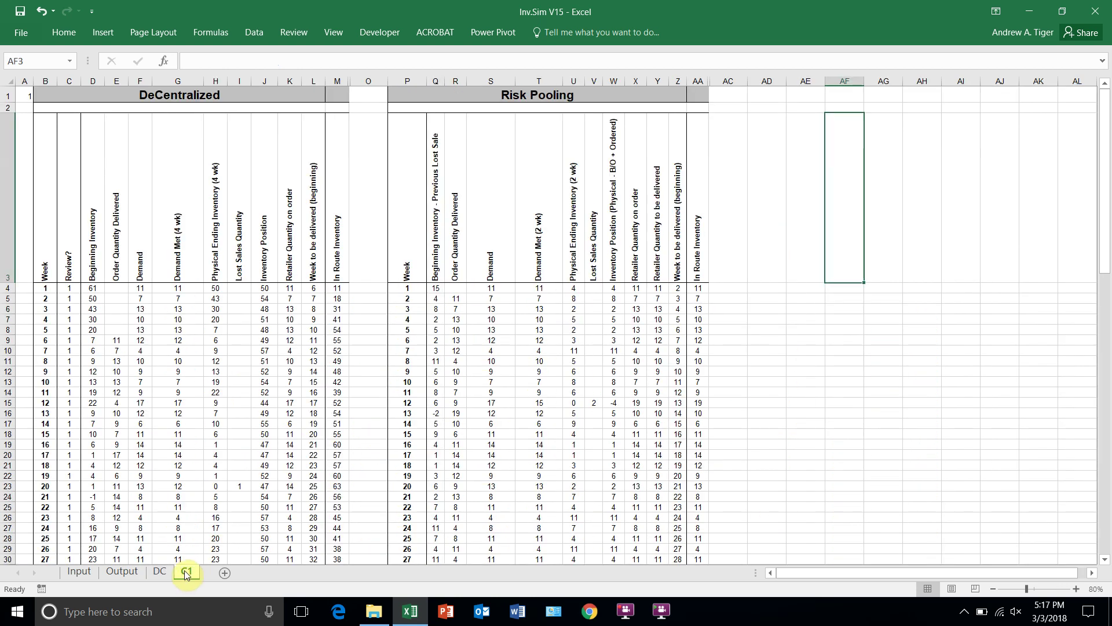
right_click(184, 574)
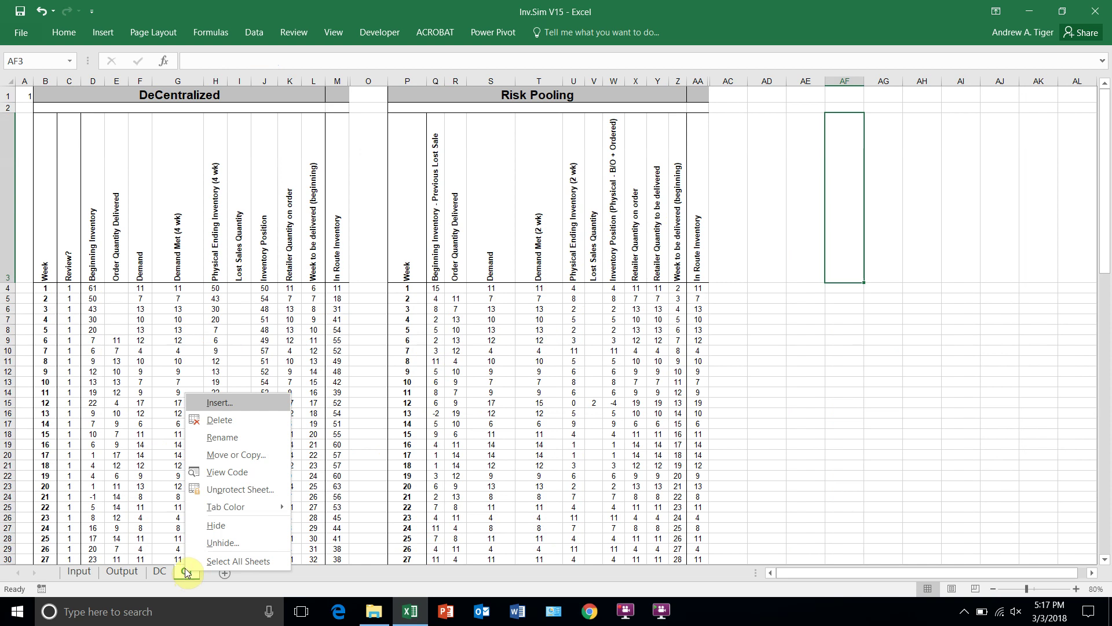
click(220, 545)
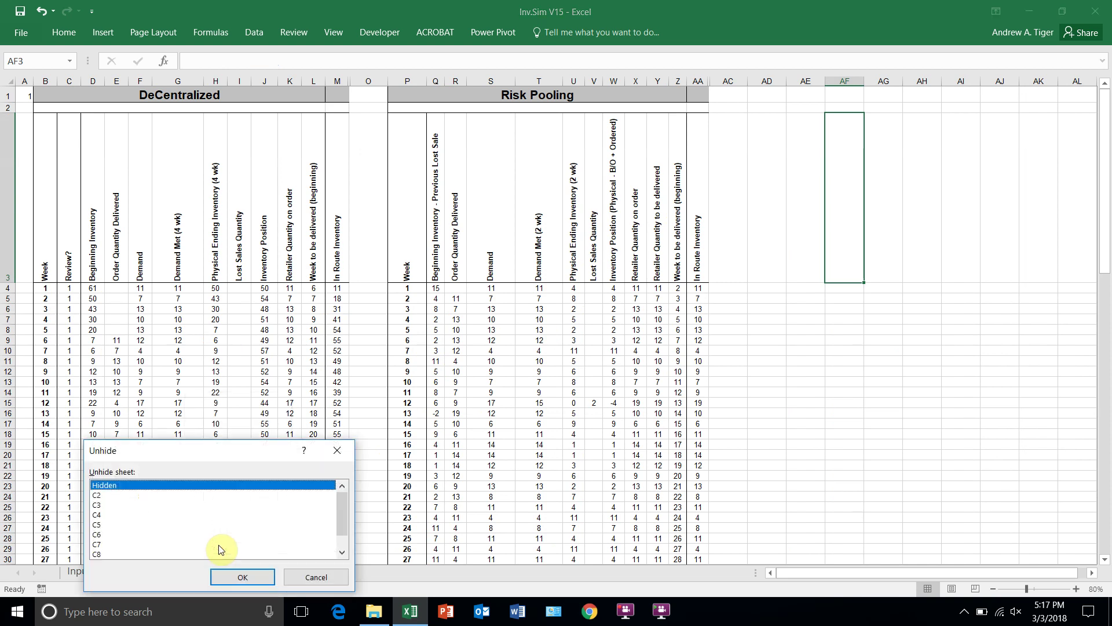
mouse_move(340, 525)
mouse_down()
mouse_move(339, 541)
mouse_move(338, 505)
mouse_move(337, 547)
mouse_up()
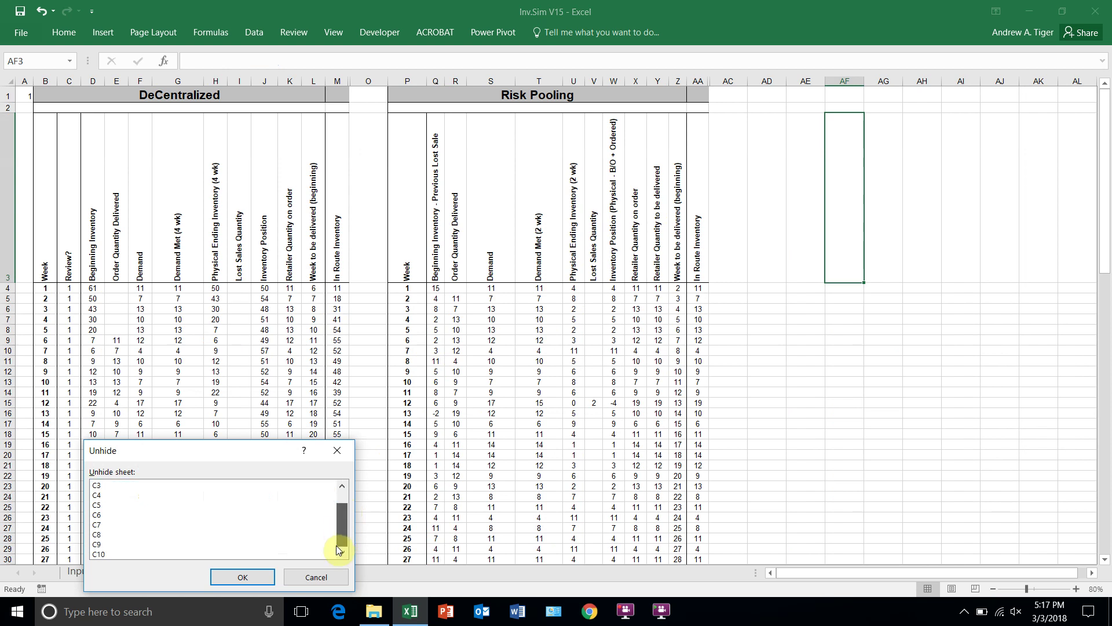
click(300, 577)
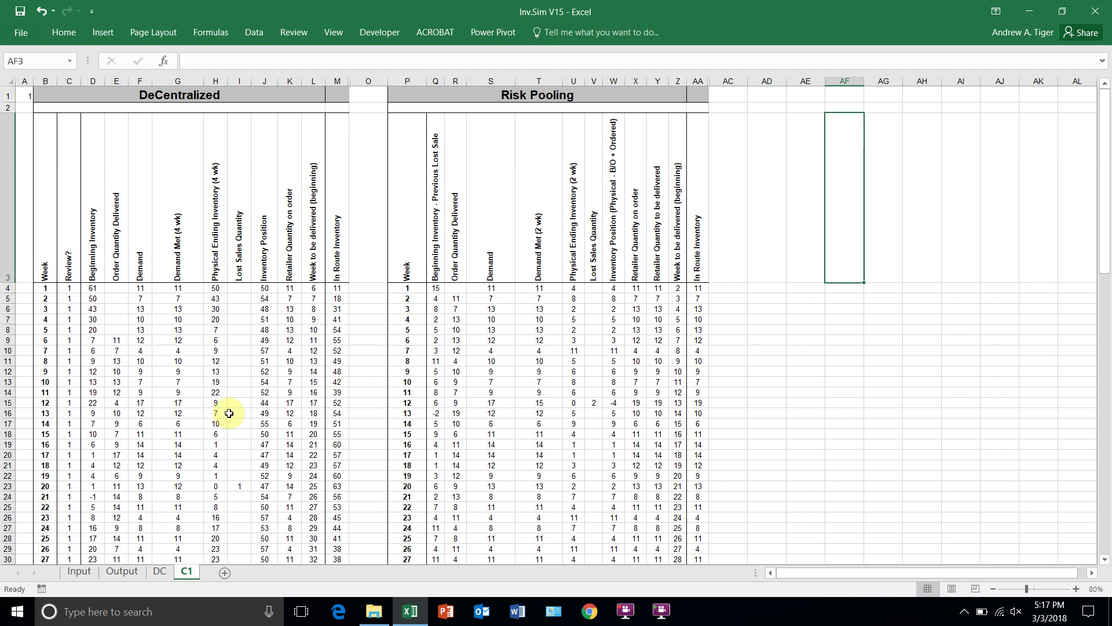
Step: On the Input sheet, set the DC-to-customer lead-time to 2 weeks, then 3 weeks
click(79, 574)
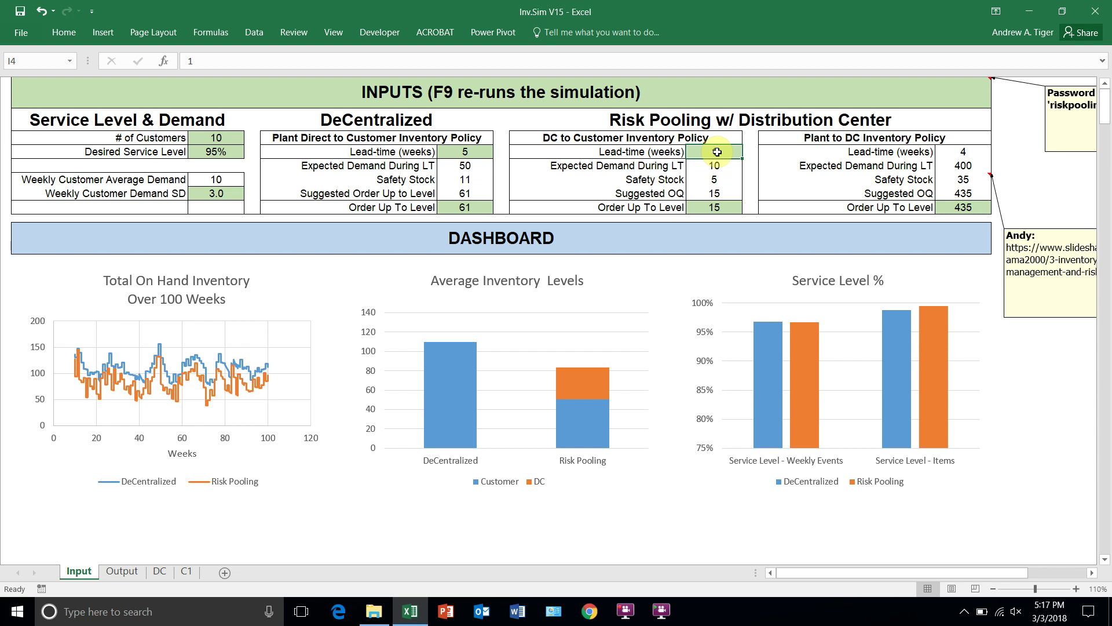
text(2)
key(Return)
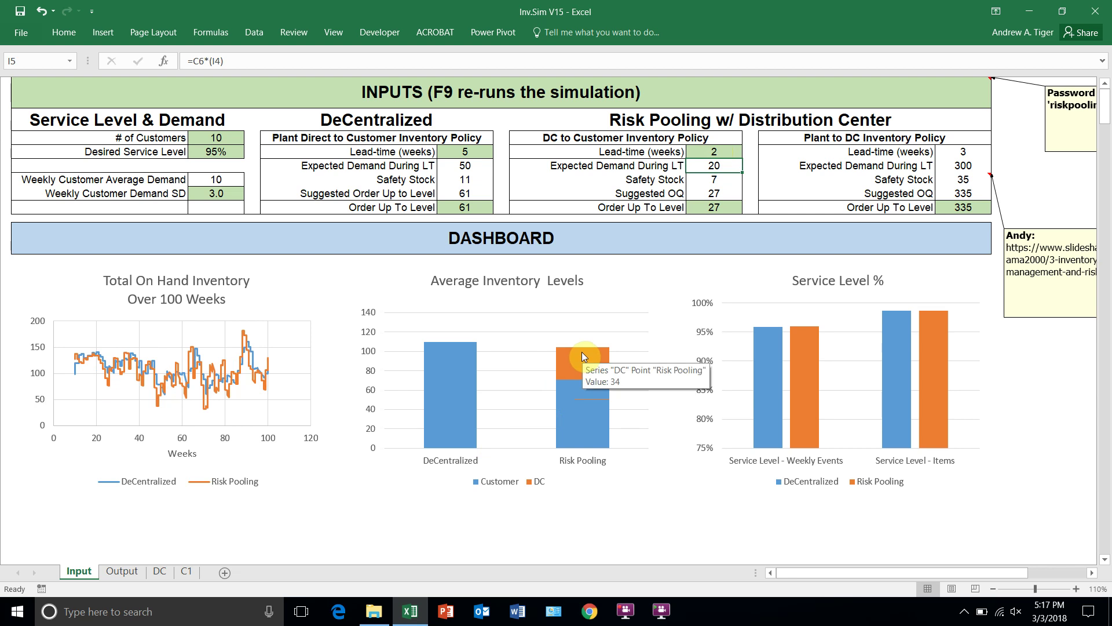
mouse_move(569, 378)
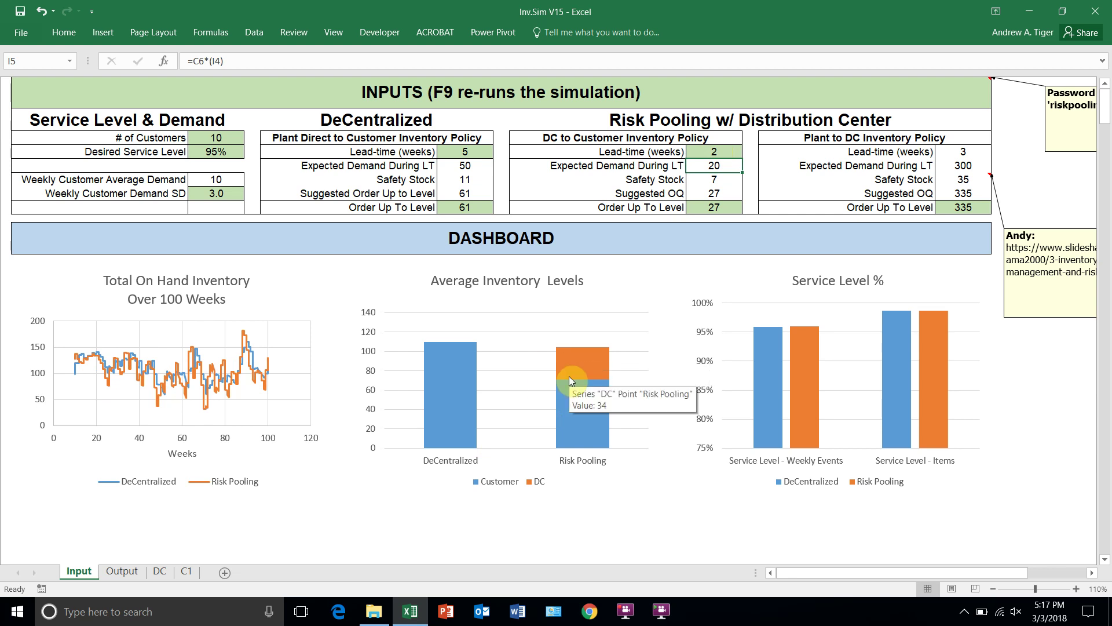
click(716, 152)
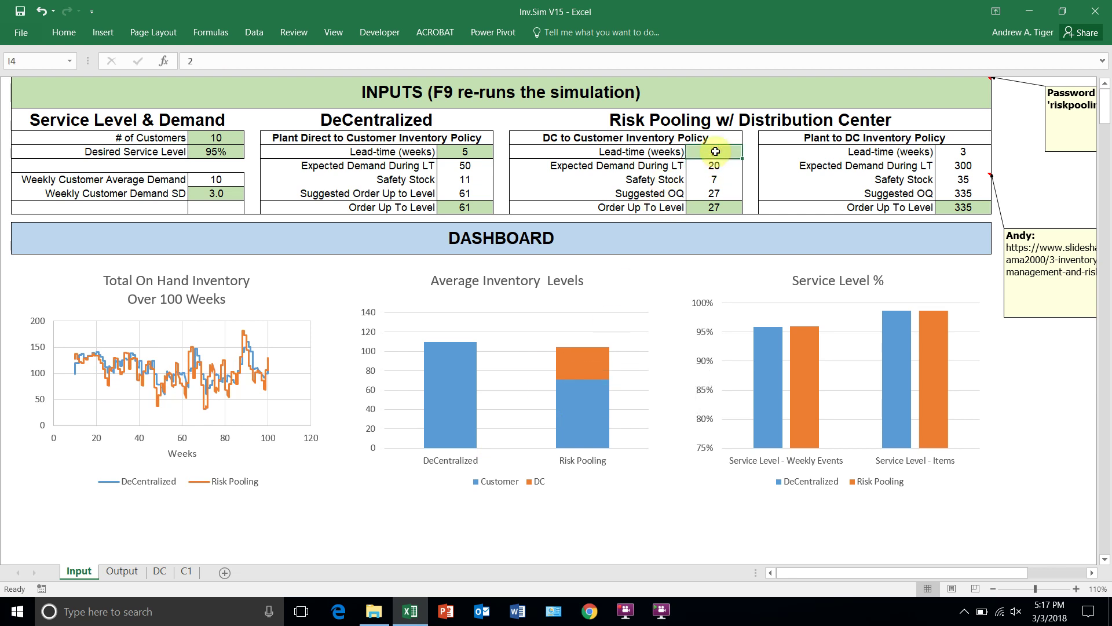
text(3)
key(Return)
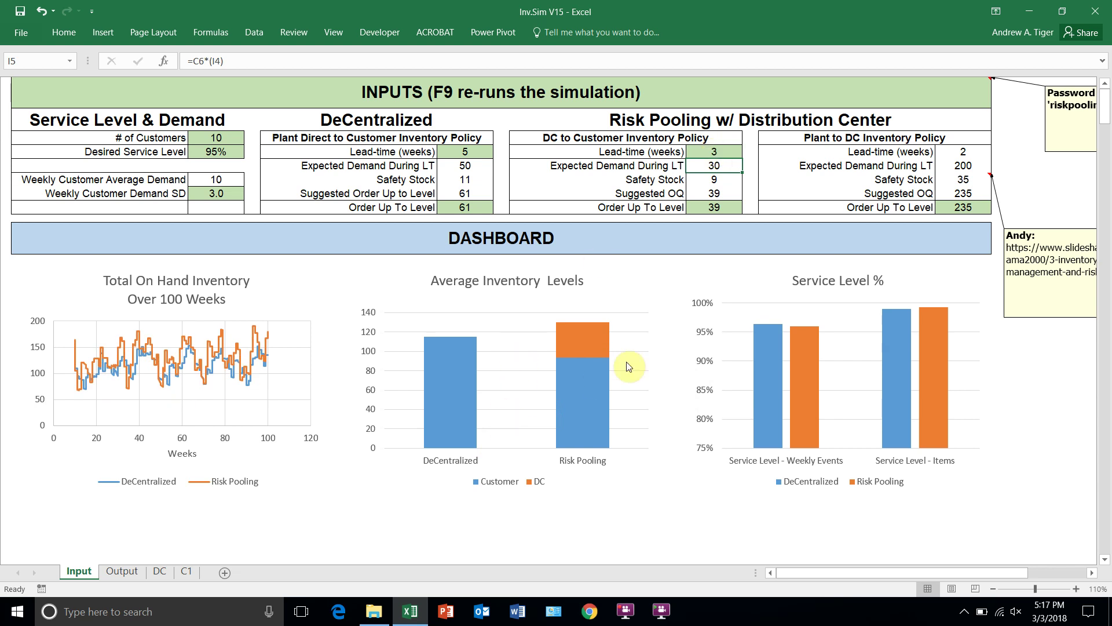
mouse_move(559, 343)
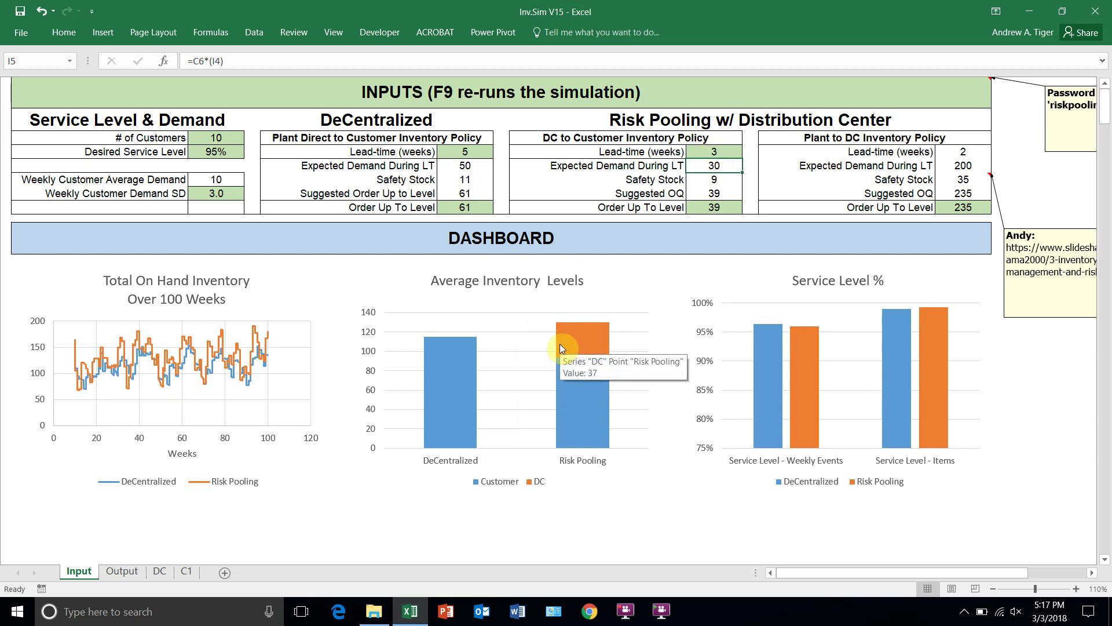
mouse_move(560, 367)
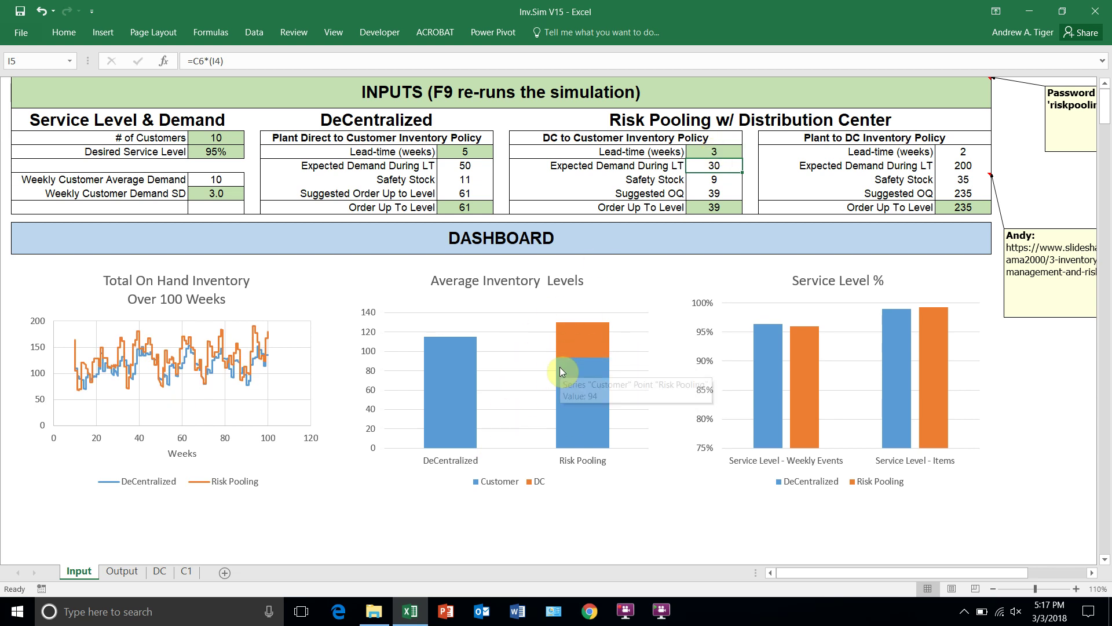
mouse_move(601, 359)
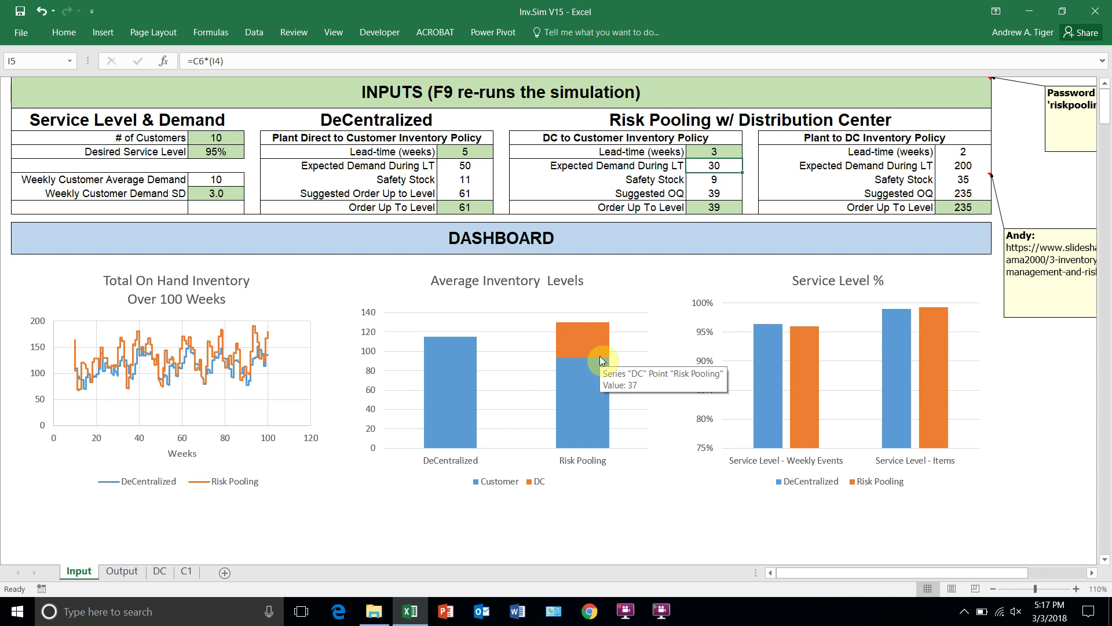